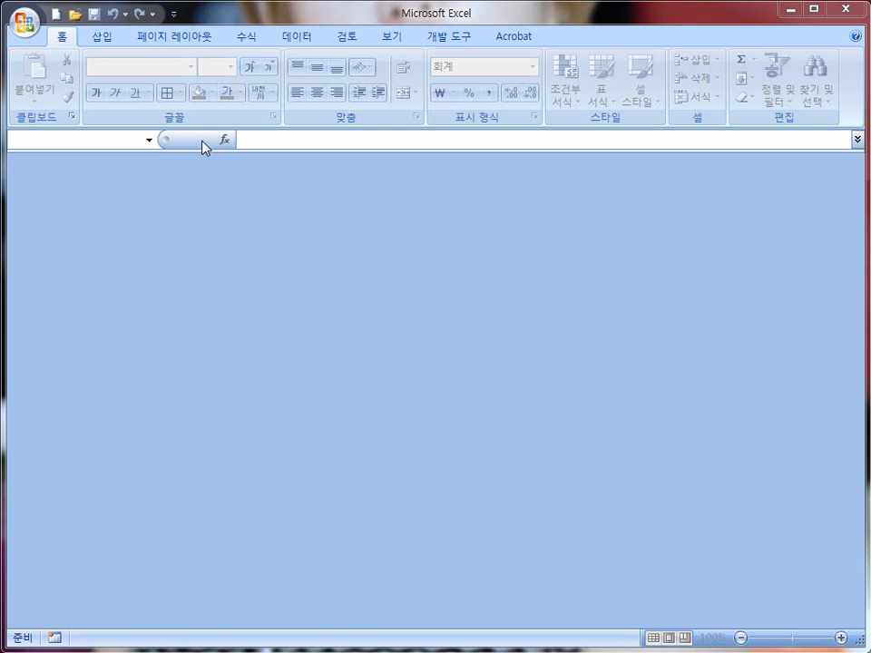
# Open the workbook 조건부서식 from the Lesson13 folder.
pyautogui.click(27, 26)
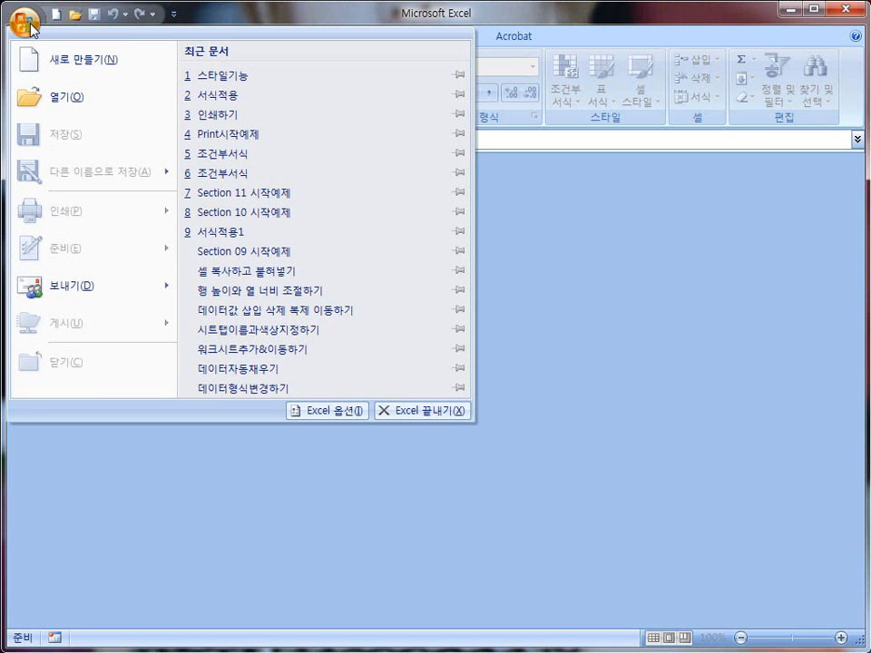
pyautogui.click(61, 98)
pyautogui.click(204, 177)
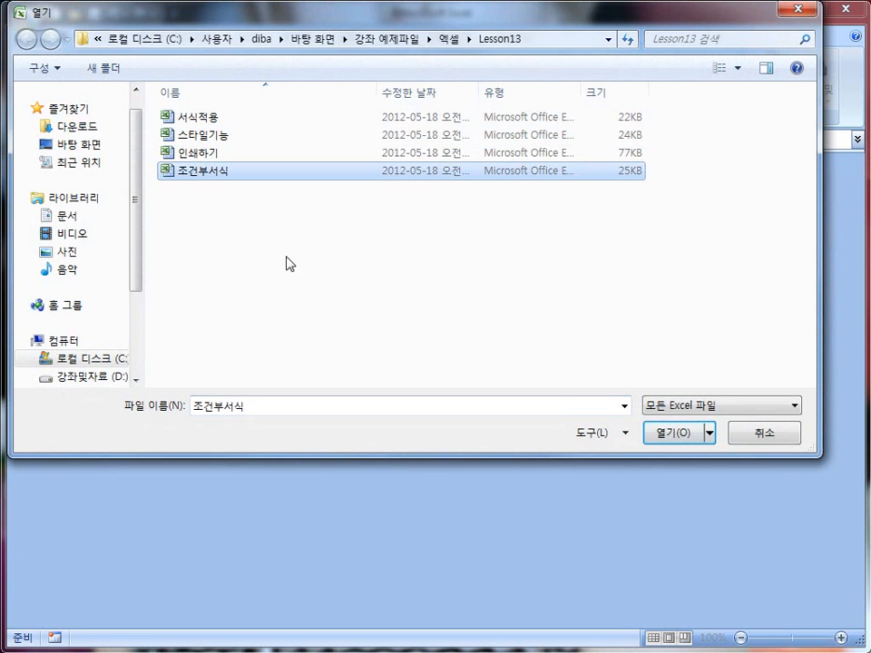
pyautogui.click(663, 433)
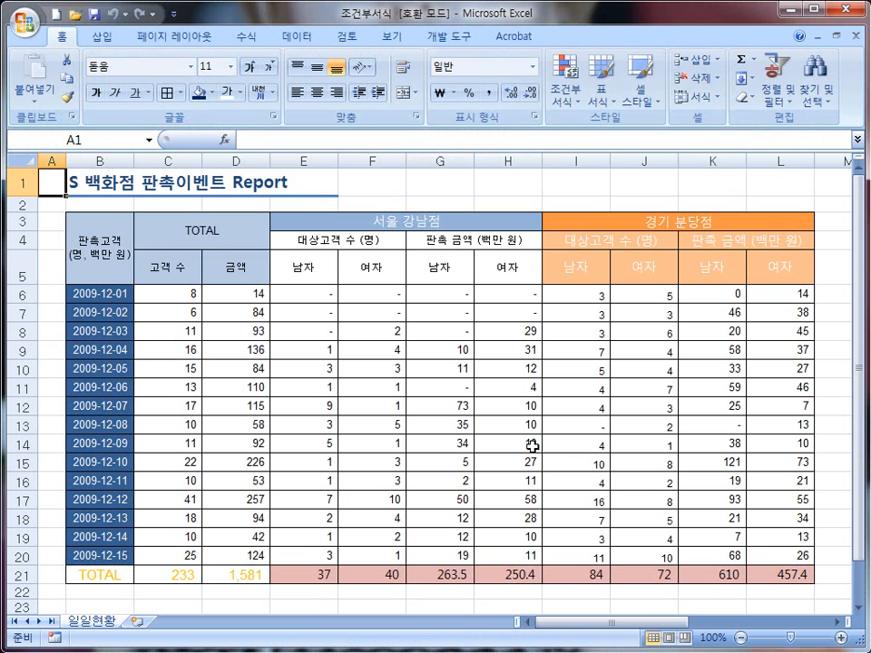
pyautogui.hotkey('ctrl', 'shift', 'd')
pyautogui.moveTo(47, 26); pyautogui.dragTo(79, 48)
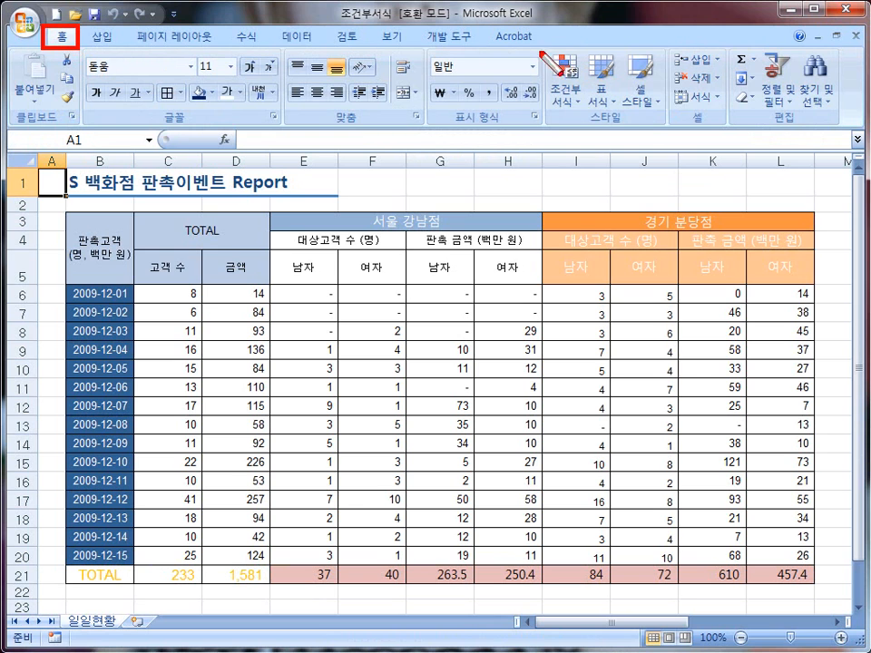
pyautogui.moveTo(663, 130); pyautogui.dragTo(666, 130)
pyautogui.moveTo(537, 44); pyautogui.dragTo(588, 112)
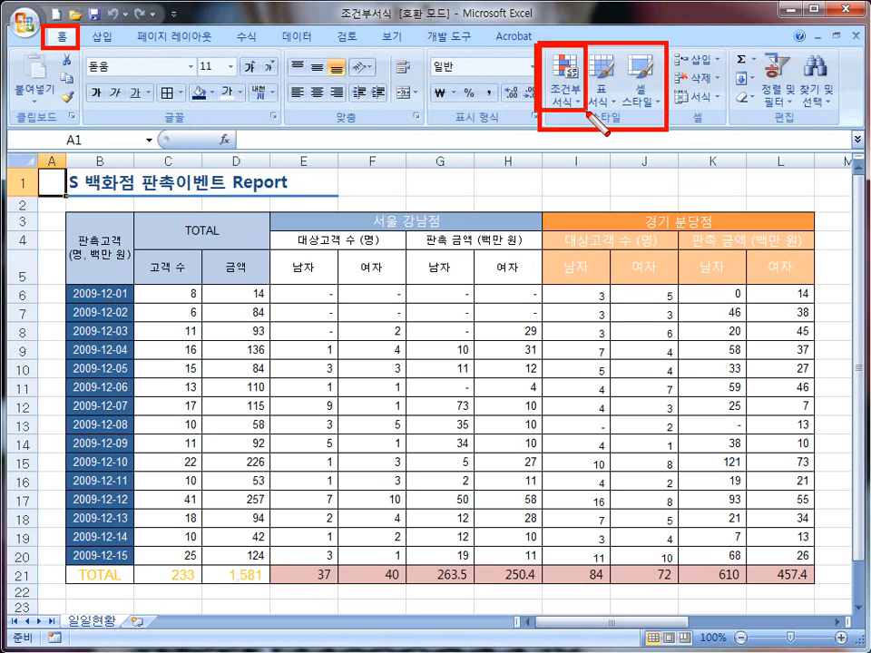
pyautogui.press('e')
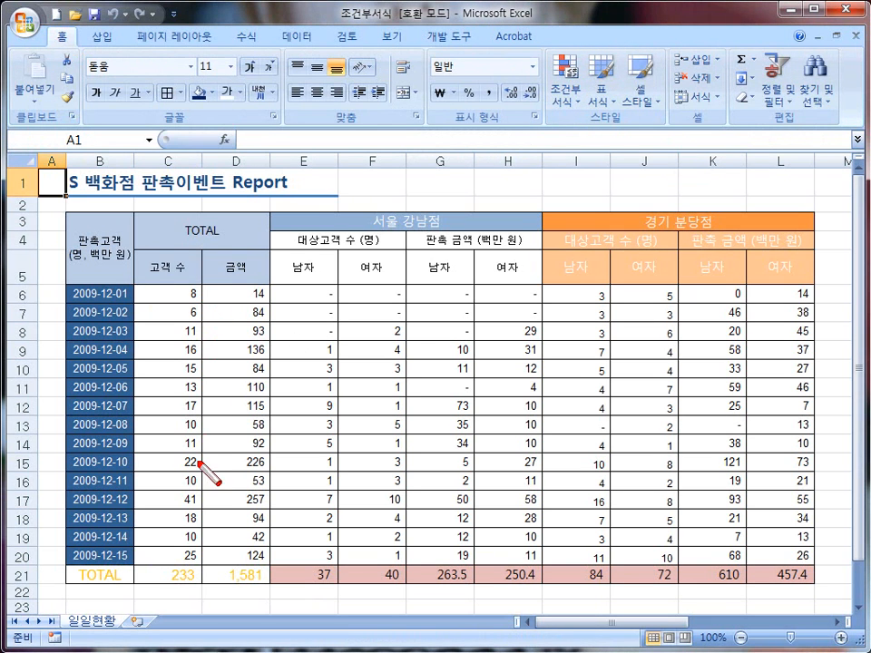
pyautogui.moveTo(131, 284); pyautogui.dragTo(198, 565)
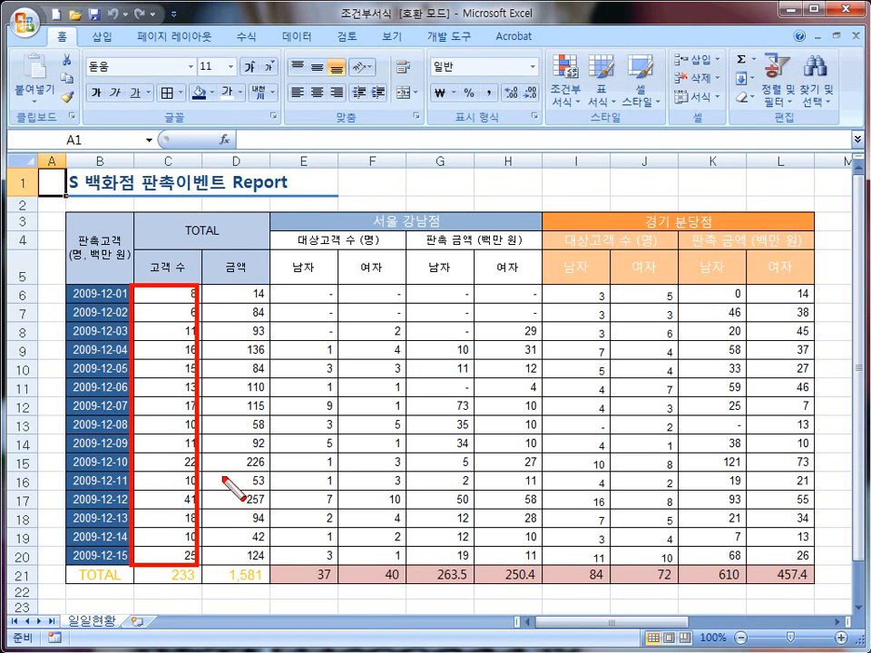
pyautogui.press('Escape')
# Start a 보다 작음 (less than) cell highlighting rule on the customer counts in C6:C20 with a threshold of 20.
pyautogui.moveTo(168, 293); pyautogui.dragTo(179, 556)
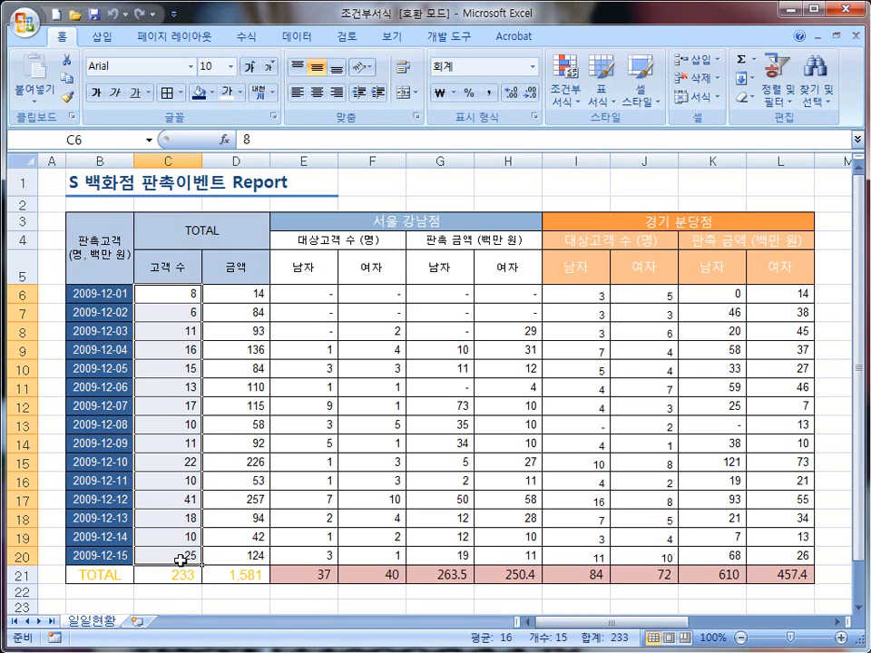
pyautogui.click(578, 110)
pyautogui.moveTo(599, 136)
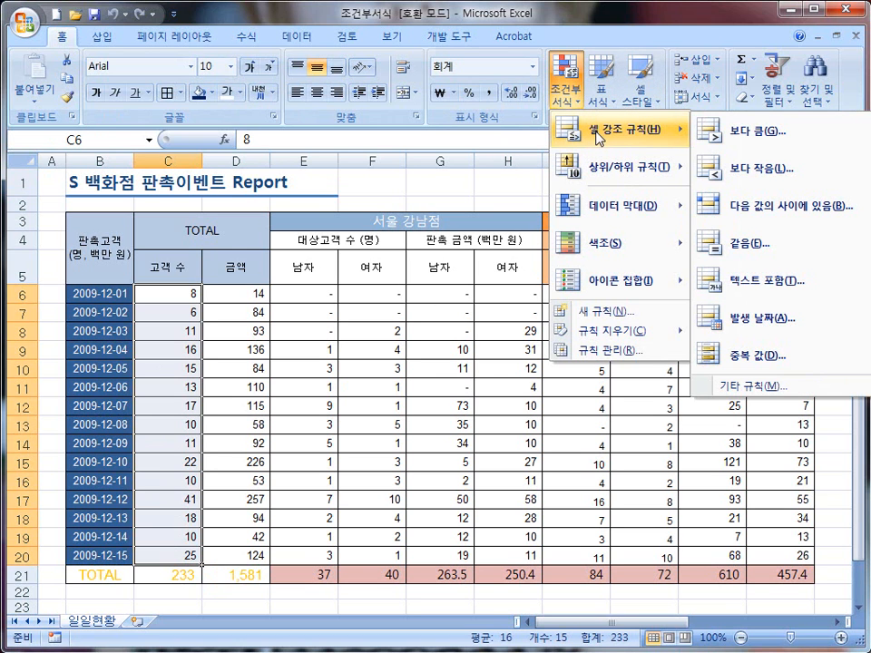
pyautogui.click(760, 171)
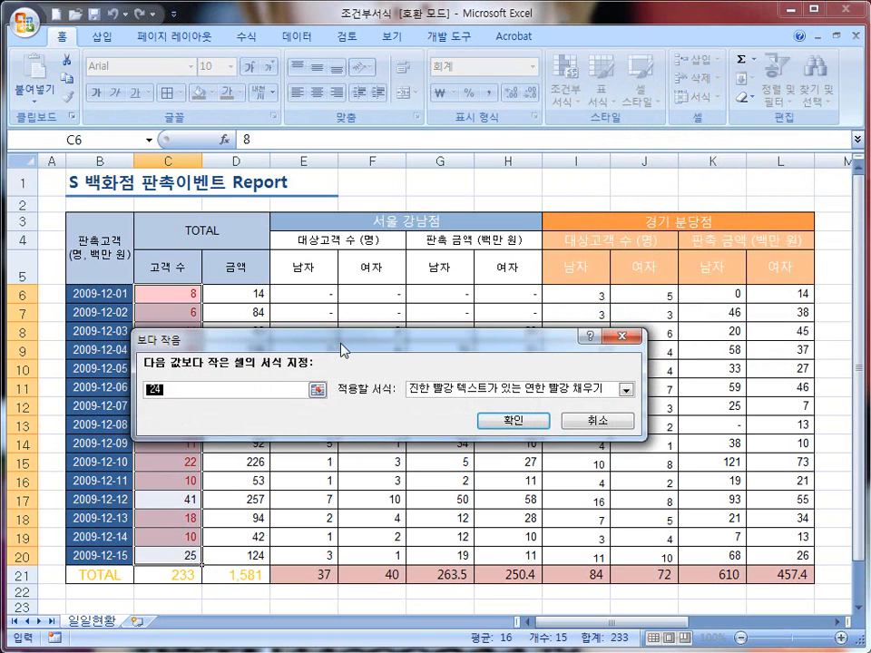
pyautogui.moveTo(349, 326); pyautogui.dragTo(365, 307)
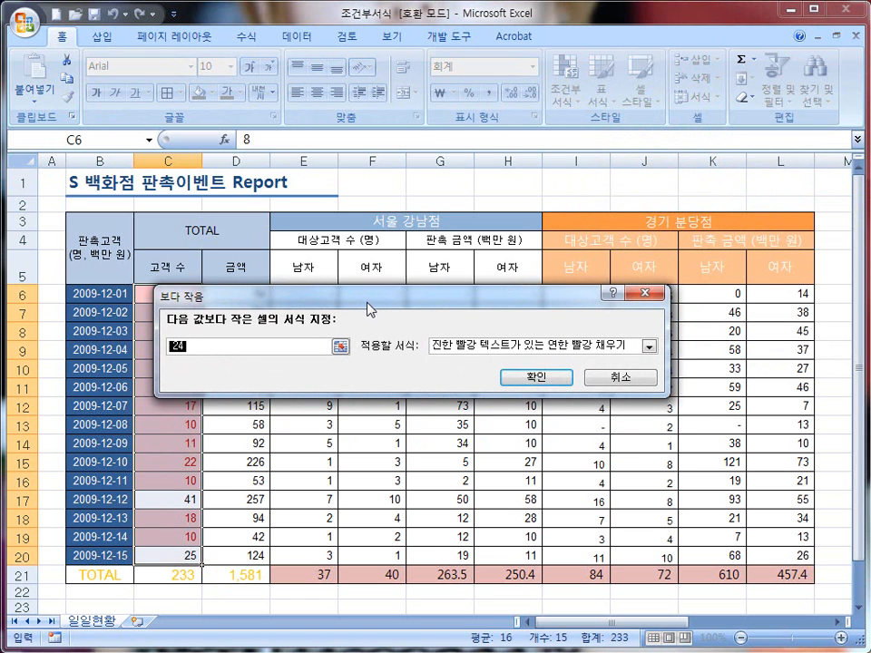
pyautogui.moveTo(373, 373); pyautogui.dragTo(359, 369)
pyautogui.press('Escape')
pyautogui.click(227, 348)
pyautogui.moveTo(240, 352); pyautogui.dragTo(171, 348)
pyautogui.write('20')
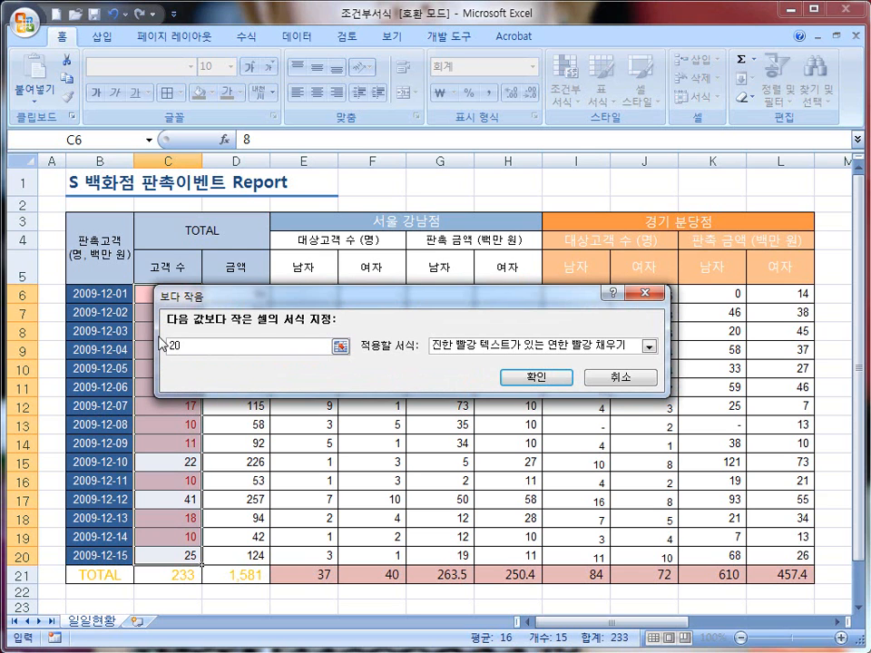
# Give the less-than rule the format 진한 빨강 텍스트가 있는 연한 빨강 채우기 and apply it.
pyautogui.moveTo(410, 325)
pyautogui.mouseDown()
pyautogui.moveTo(545, 363)
pyautogui.moveTo(667, 363)
pyautogui.mouseUp()
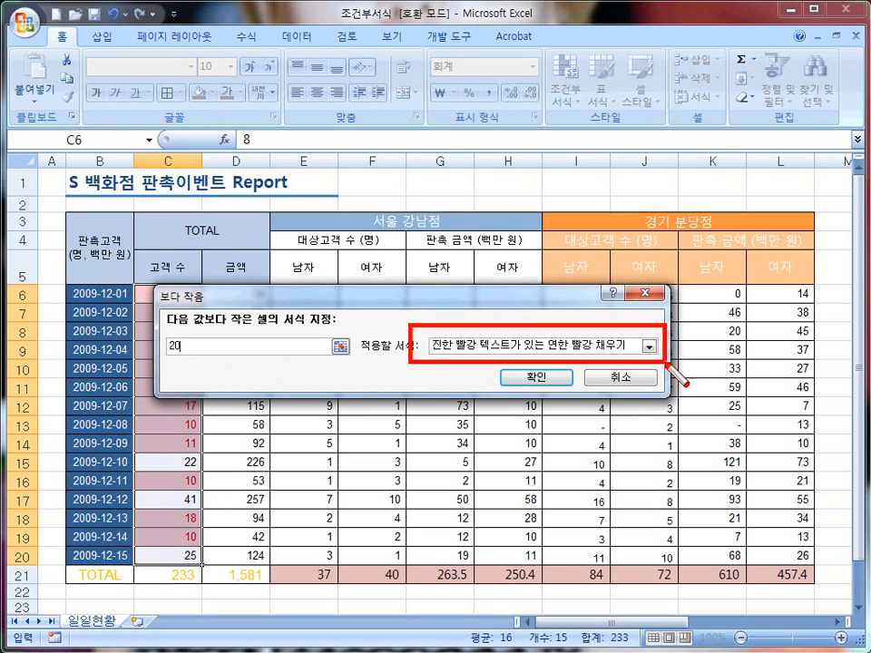
pyautogui.click(650, 345)
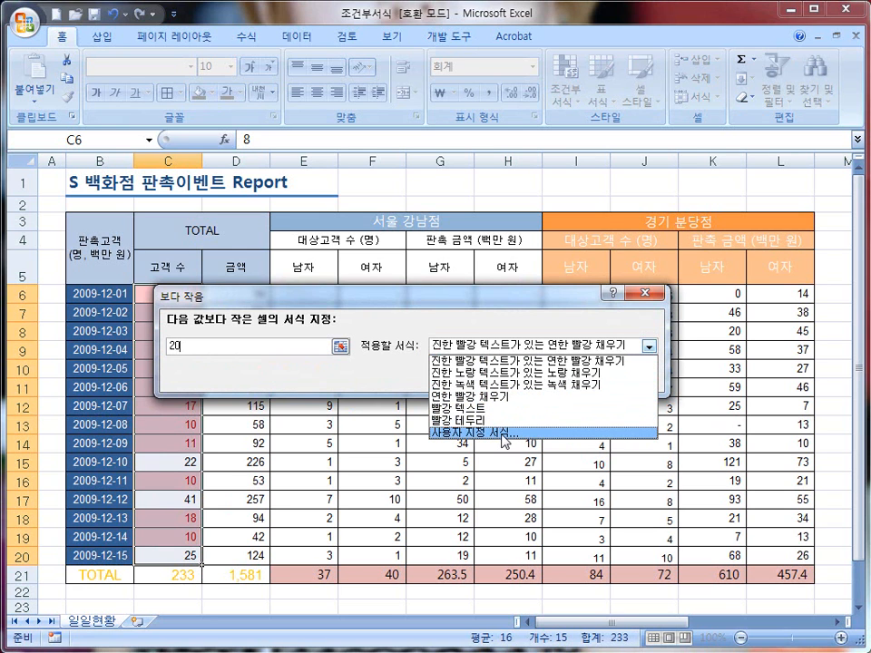
pyautogui.click(488, 363)
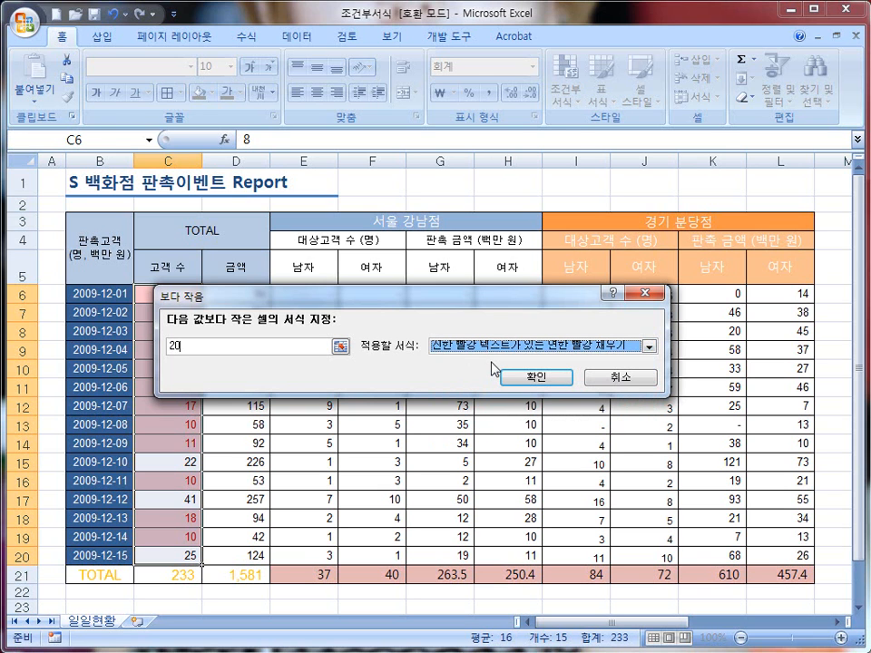
pyautogui.click(549, 379)
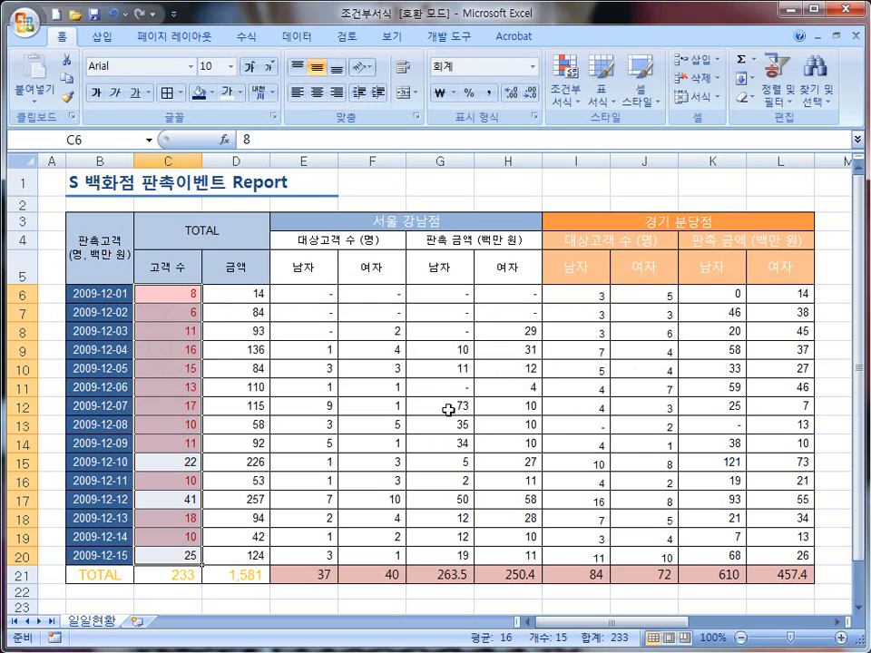
pyautogui.click(368, 425)
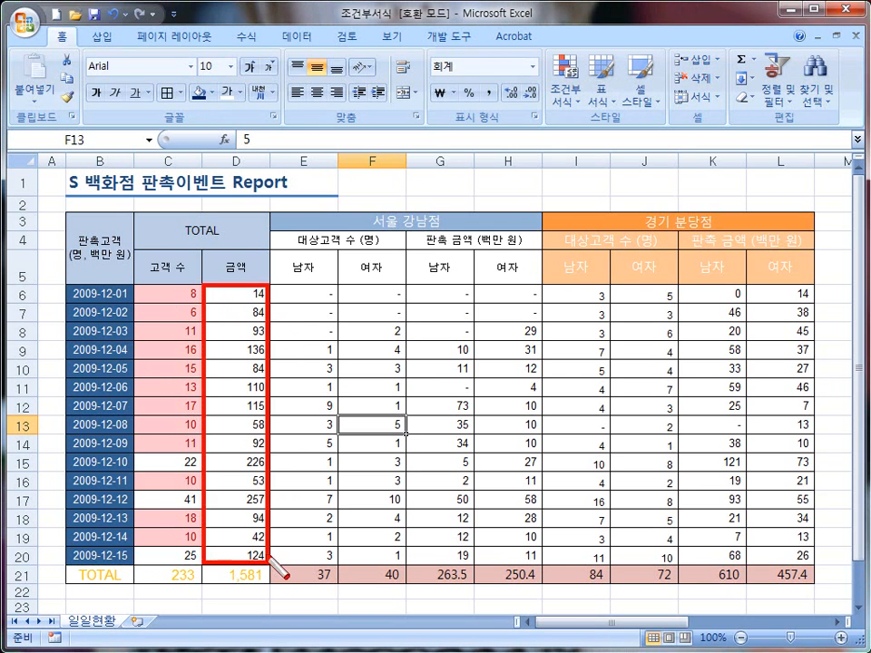
# Start a 보다 큼 (greater than) highlighting rule on the amounts in D6:D20 with a threshold of 100.
pyautogui.click(245, 295)
pyautogui.moveTo(245, 295); pyautogui.dragTo(243, 554)
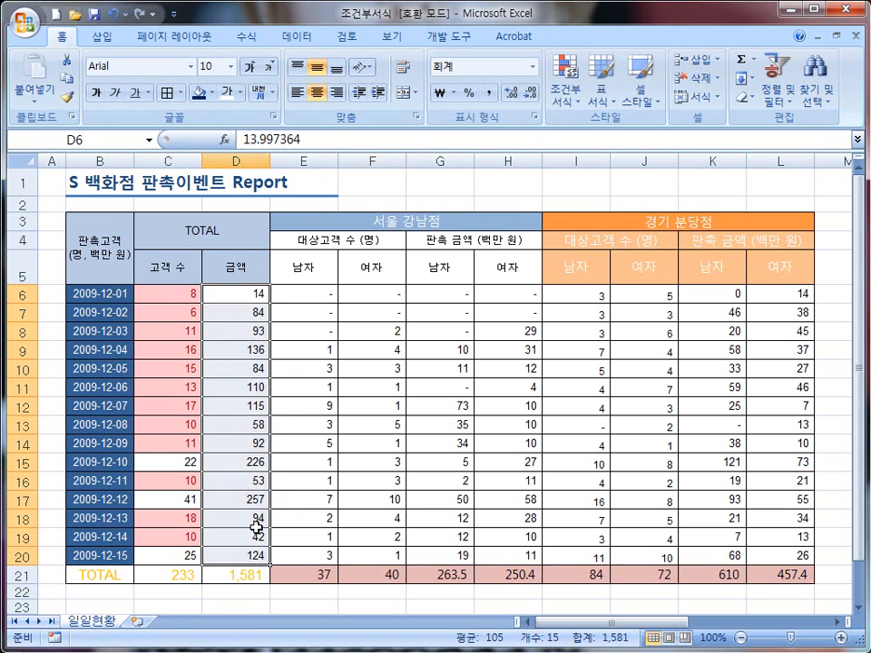
pyautogui.click(566, 98)
pyautogui.moveTo(570, 129)
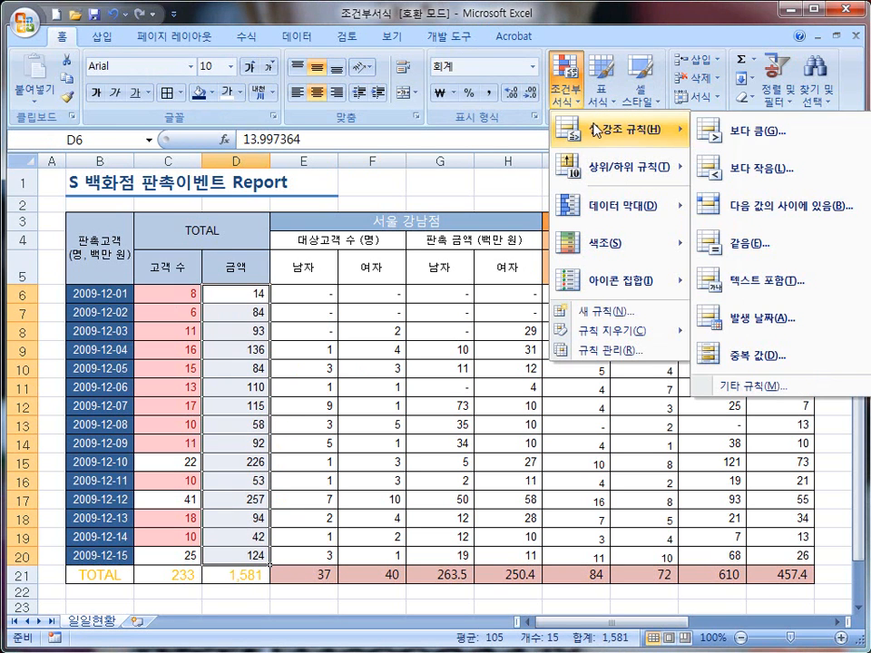
pyautogui.click(720, 132)
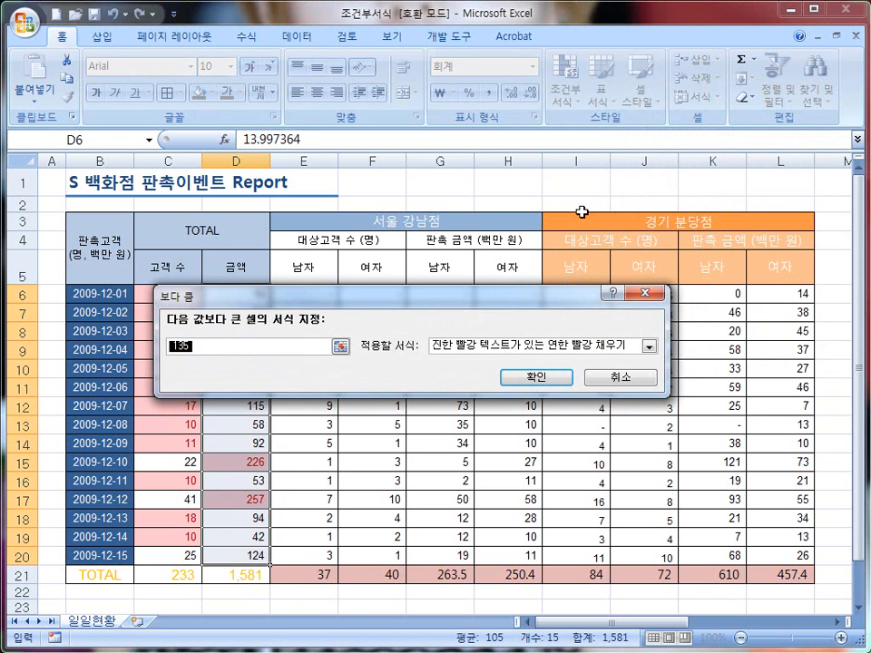
pyautogui.write('100')
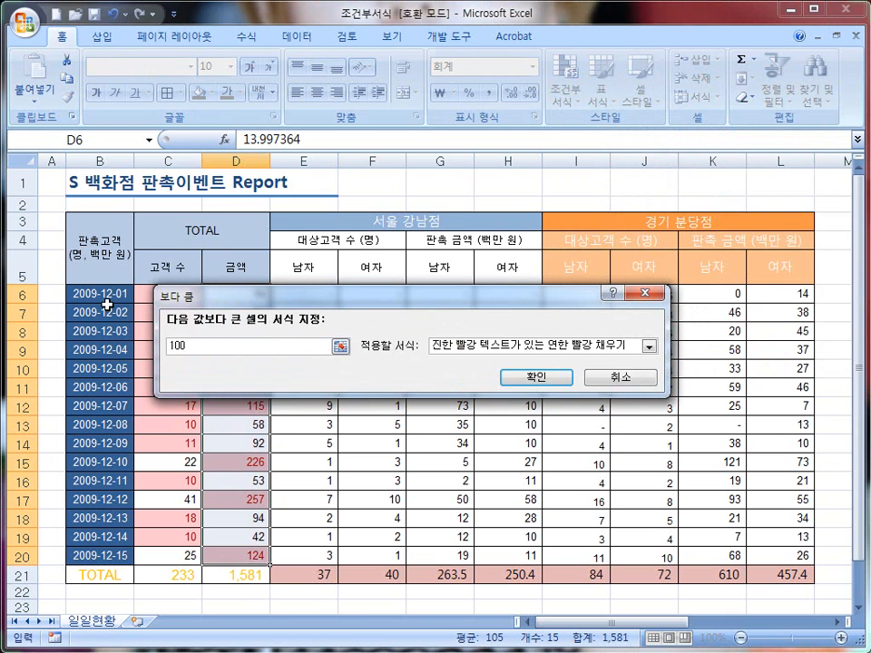
# Choose a custom format for the greater-than rule with bold (굵게) font style and standard green font colour.
pyautogui.click(649, 346)
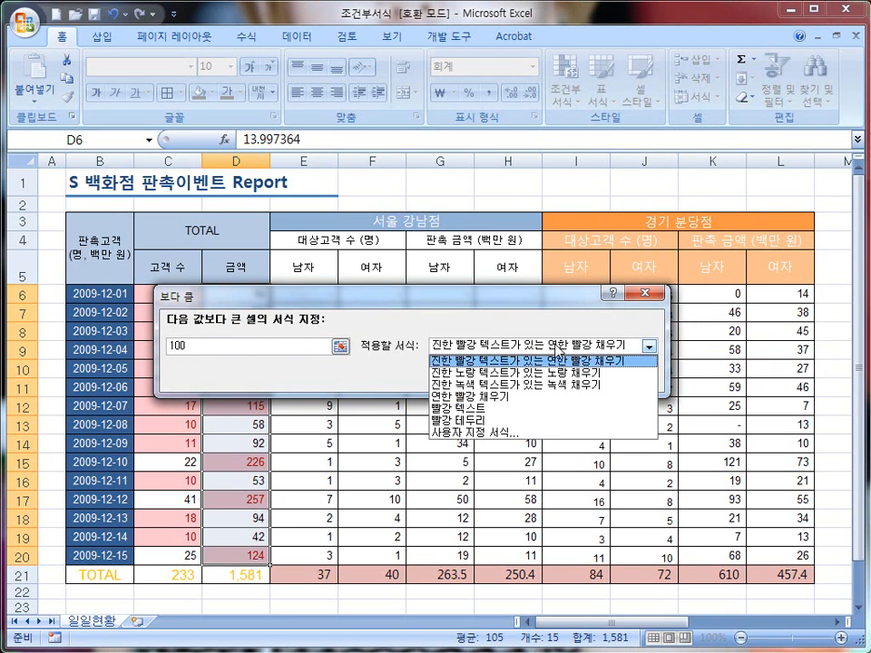
pyautogui.click(447, 434)
pyautogui.moveTo(335, 148); pyautogui.dragTo(306, 153)
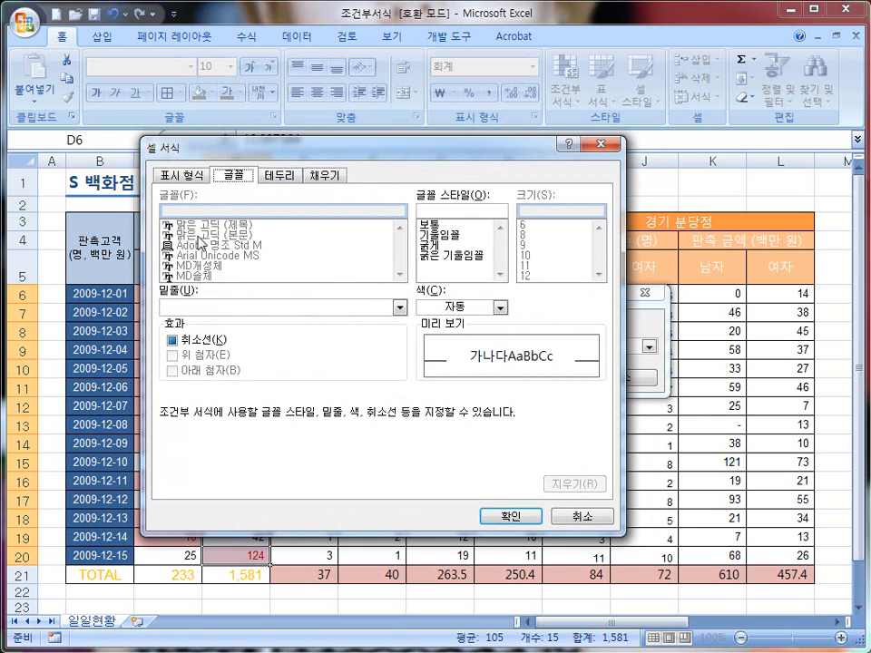
pyautogui.click(433, 245)
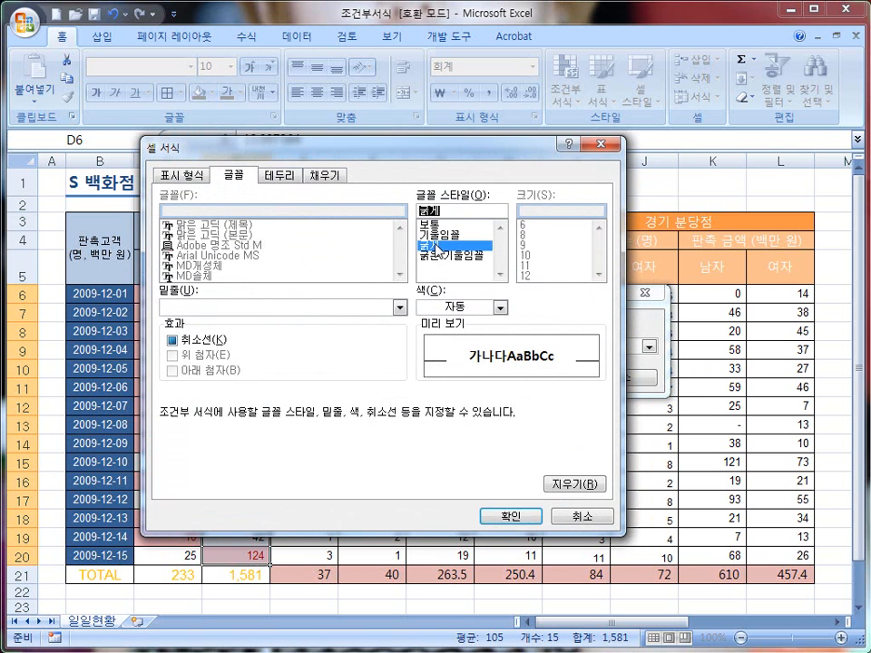
pyautogui.click(499, 308)
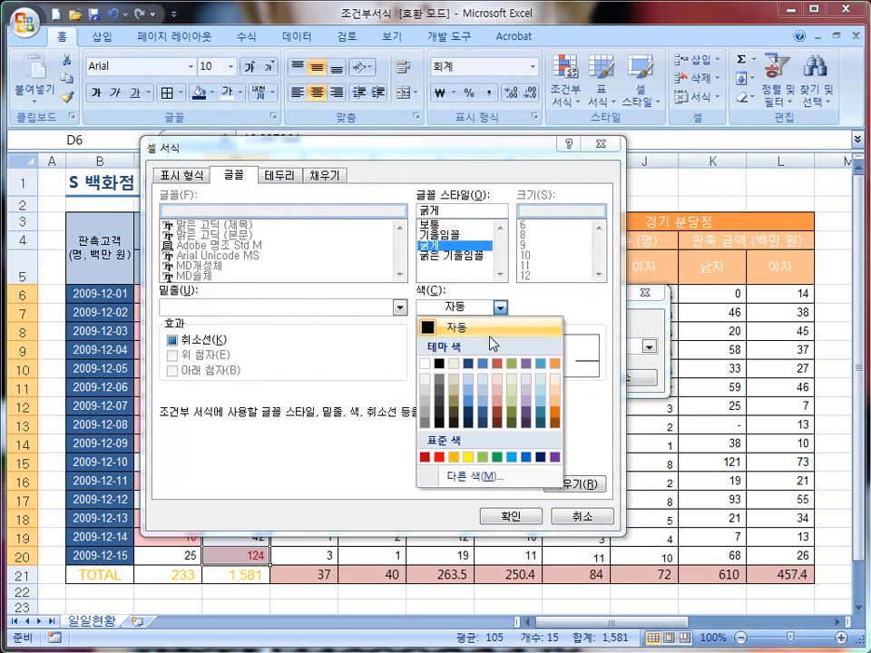
pyautogui.click(497, 456)
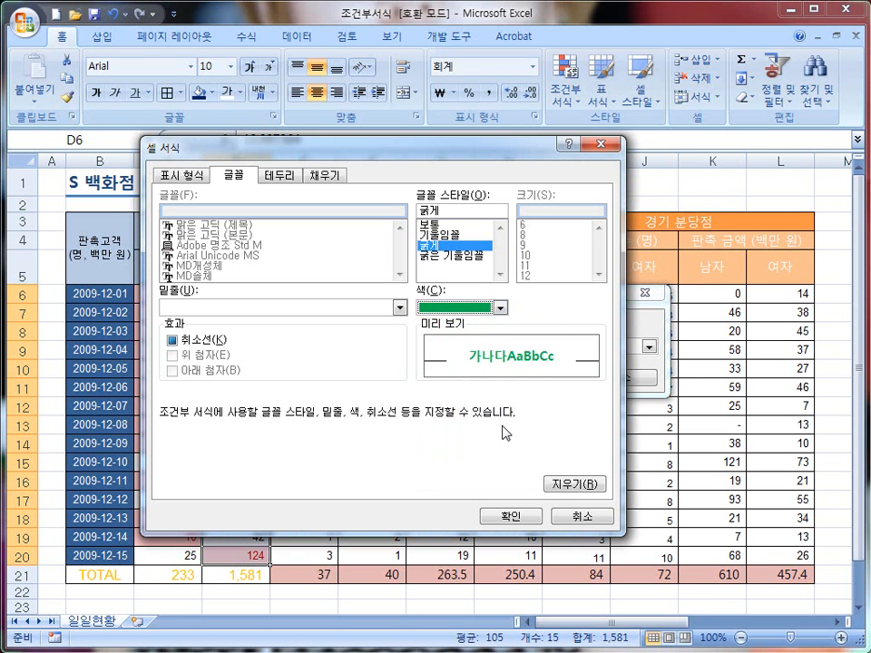
# Add a light olive-green fill to the custom format and apply the greater-than rule to the amounts.
pyautogui.click(327, 180)
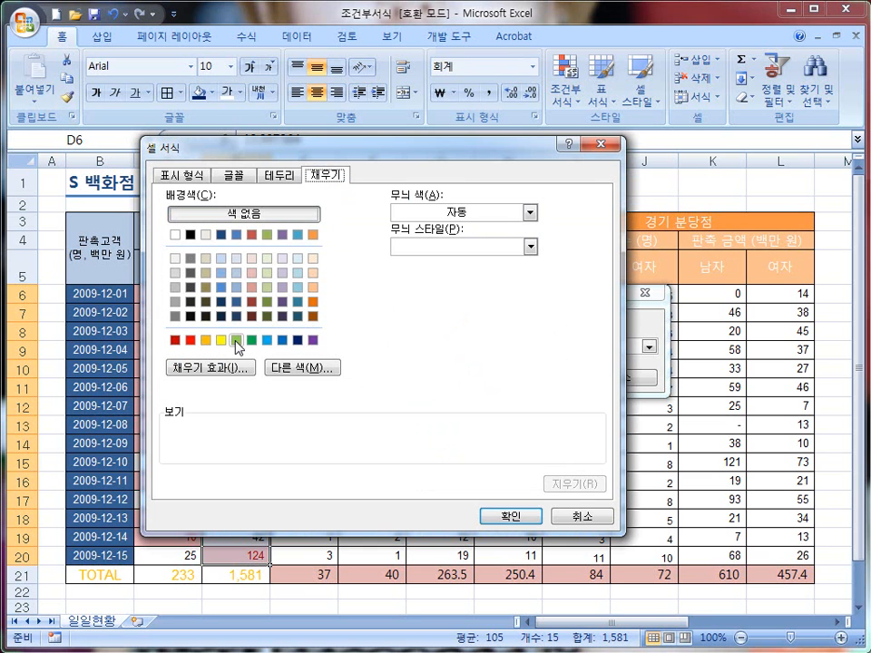
pyautogui.click(267, 272)
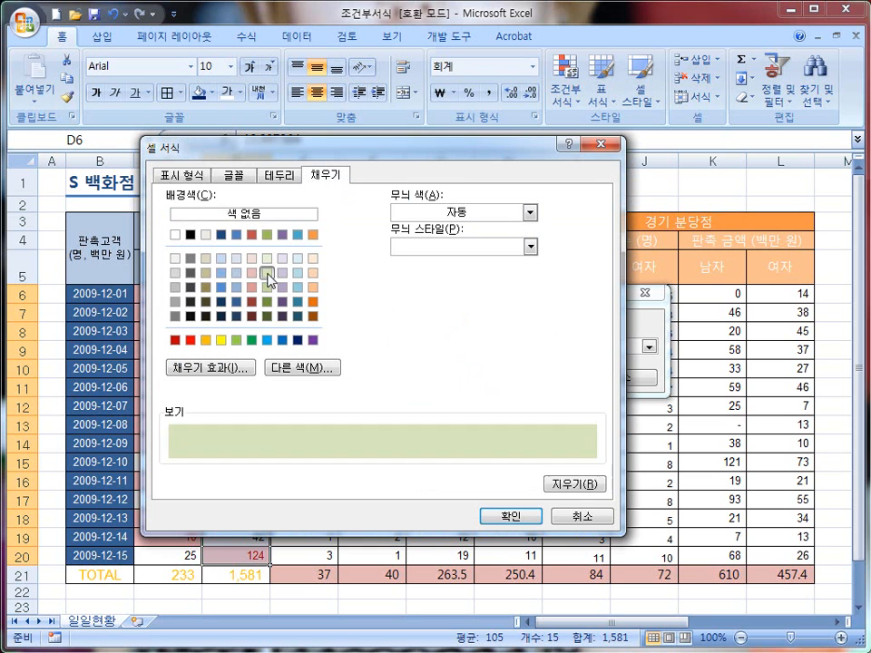
pyautogui.click(528, 518)
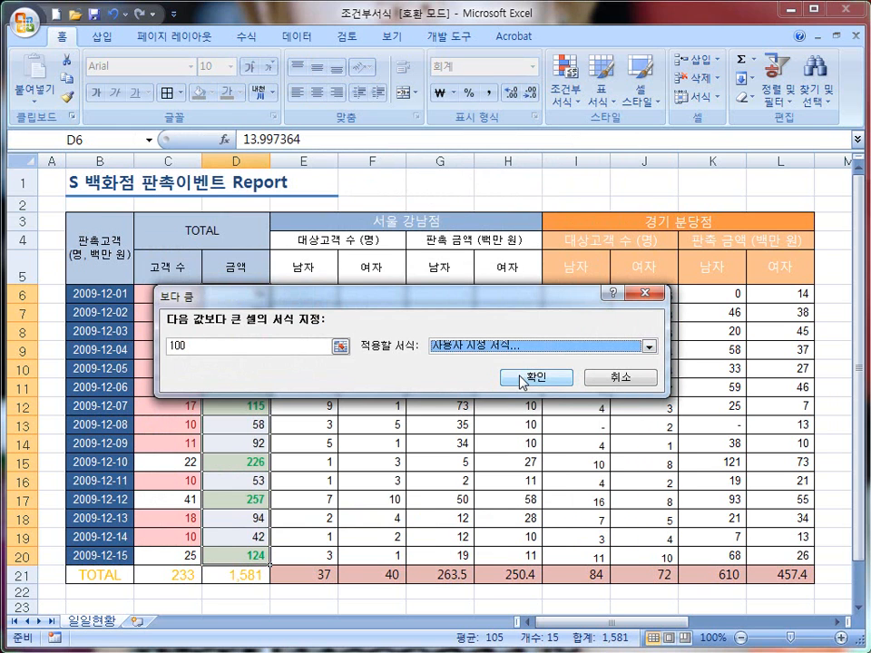
pyautogui.click(525, 379)
pyautogui.click(439, 444)
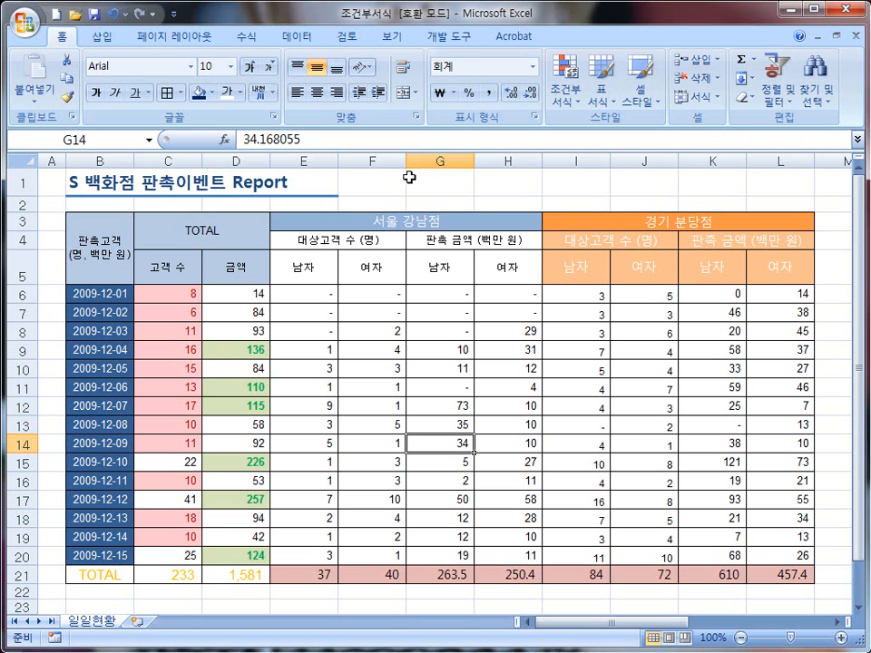
pyautogui.click(573, 91)
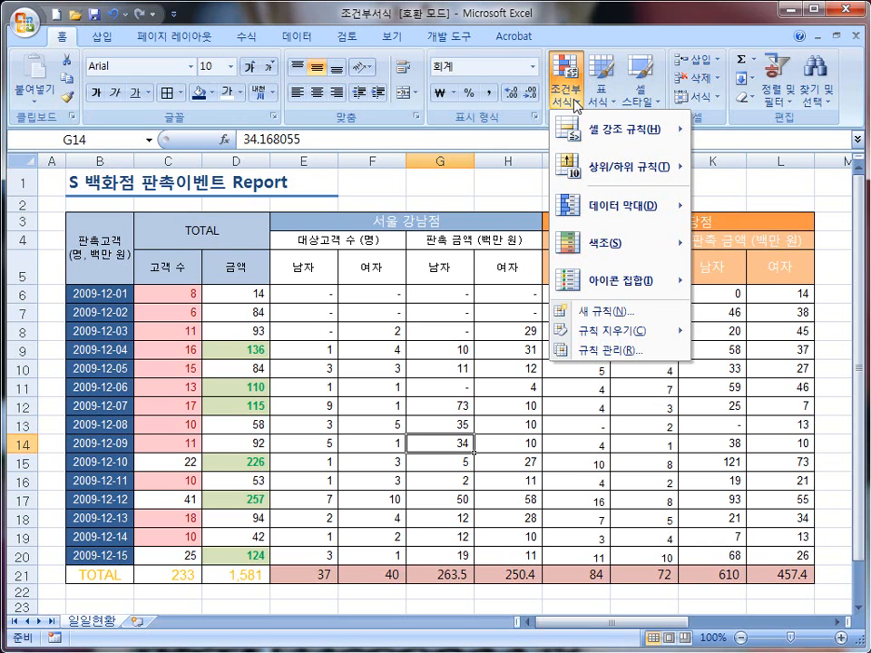
pyautogui.moveTo(597, 178)
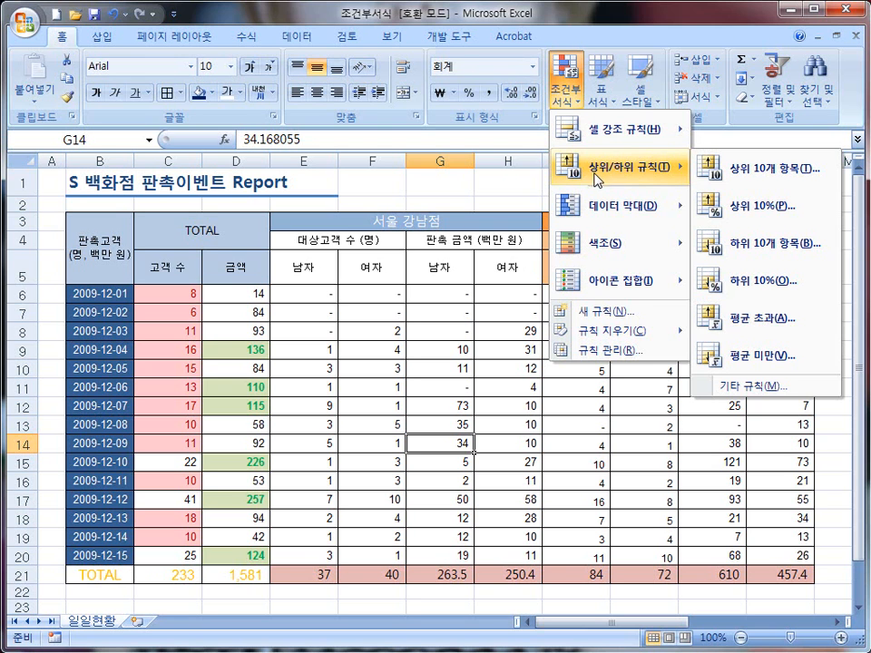
pyautogui.moveTo(597, 202)
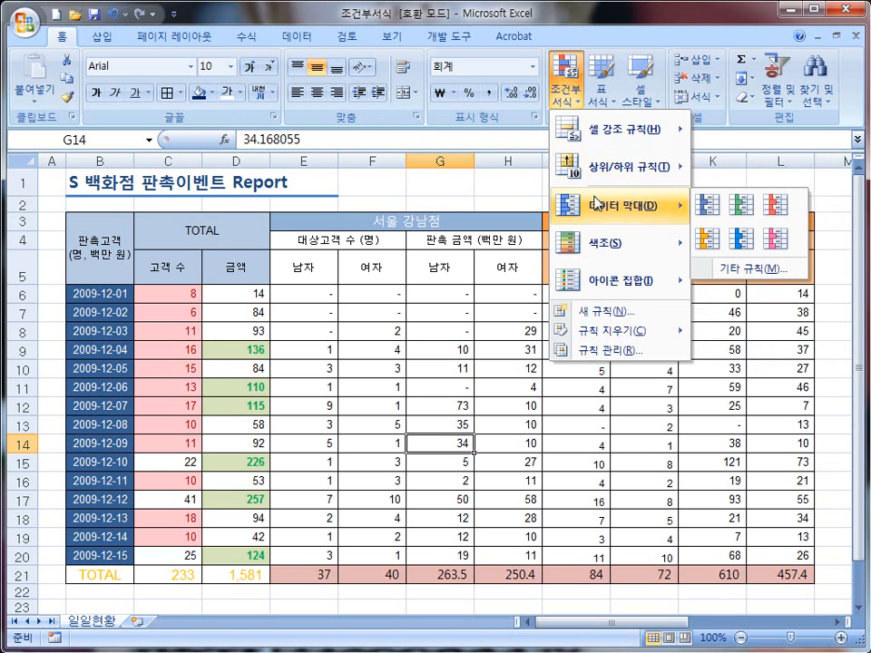
pyautogui.moveTo(601, 247)
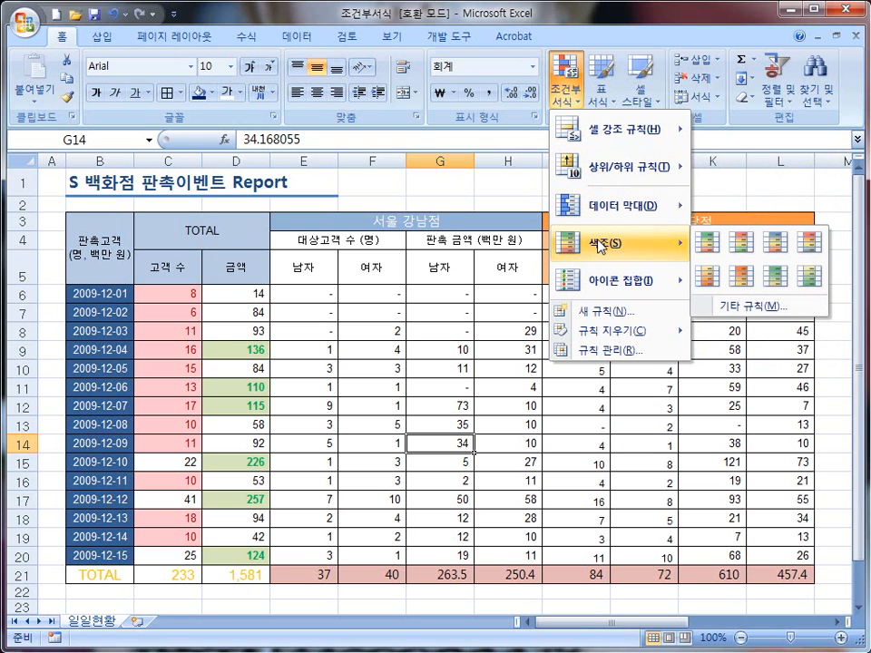
pyautogui.moveTo(608, 289)
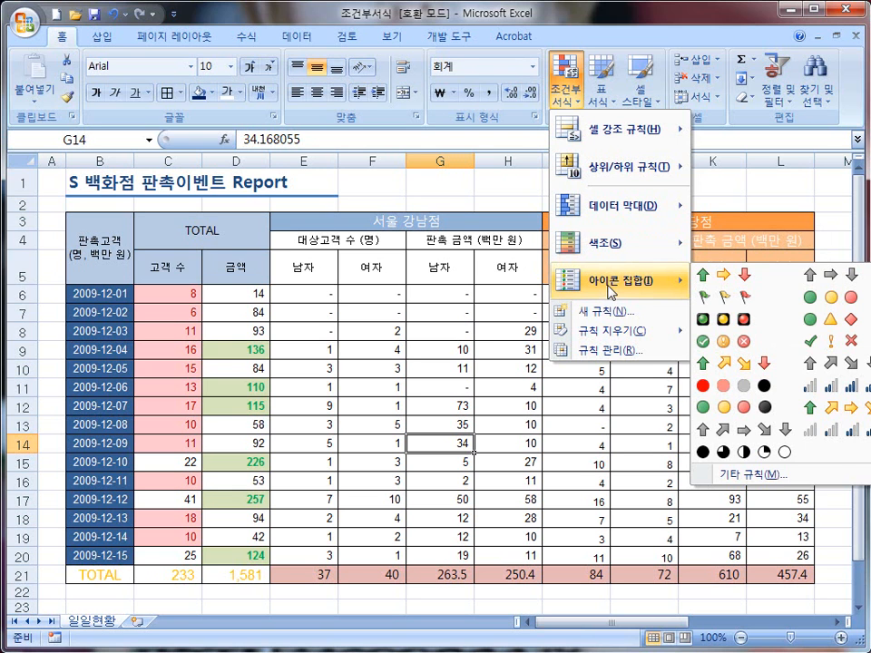
# Start a 상위 10% (top percent) rule on the 서울 강남점 male customer counts in E6:E20.
pyautogui.click(307, 303)
pyautogui.moveTo(273, 284)
pyautogui.mouseDown()
pyautogui.moveTo(301, 502)
pyautogui.moveTo(345, 562)
pyautogui.mouseUp()
pyautogui.moveTo(305, 295); pyautogui.dragTo(311, 558)
pyautogui.click(564, 91)
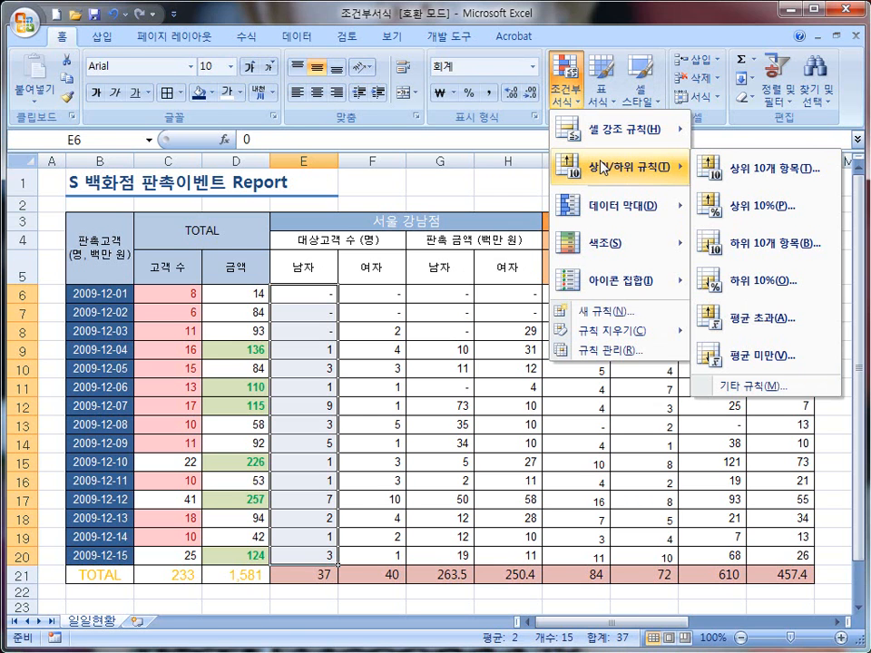
pyautogui.click(772, 218)
pyautogui.moveTo(495, 298); pyautogui.dragTo(444, 298)
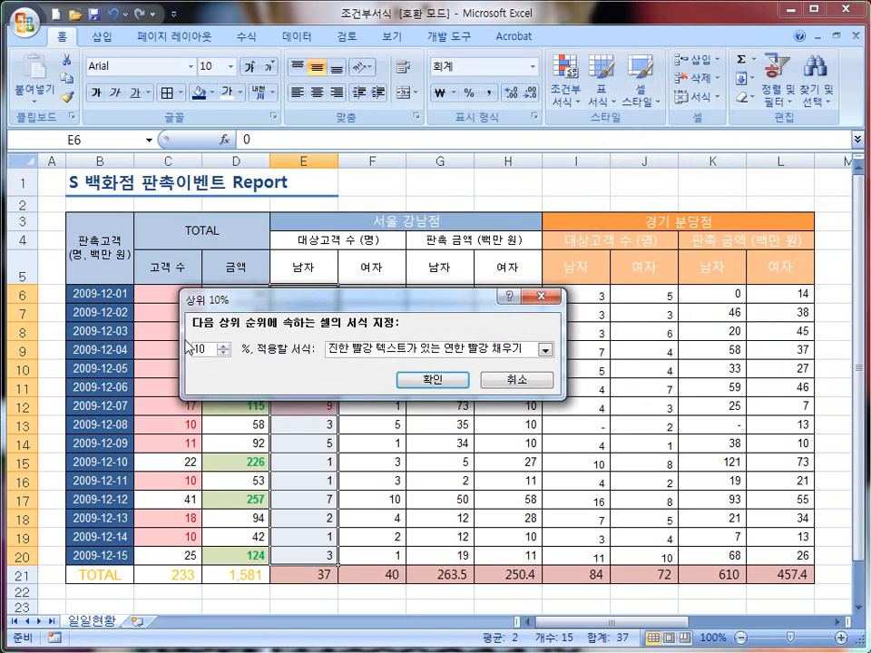
# Set the top-percent rule to 30% with the format 진한 빨강 텍스트가 있는 연한 빨강 채우기 and apply it.
pyautogui.hotkey('ctrl', 'shift', 'd')
pyautogui.moveTo(189, 335); pyautogui.dragTo(234, 368)
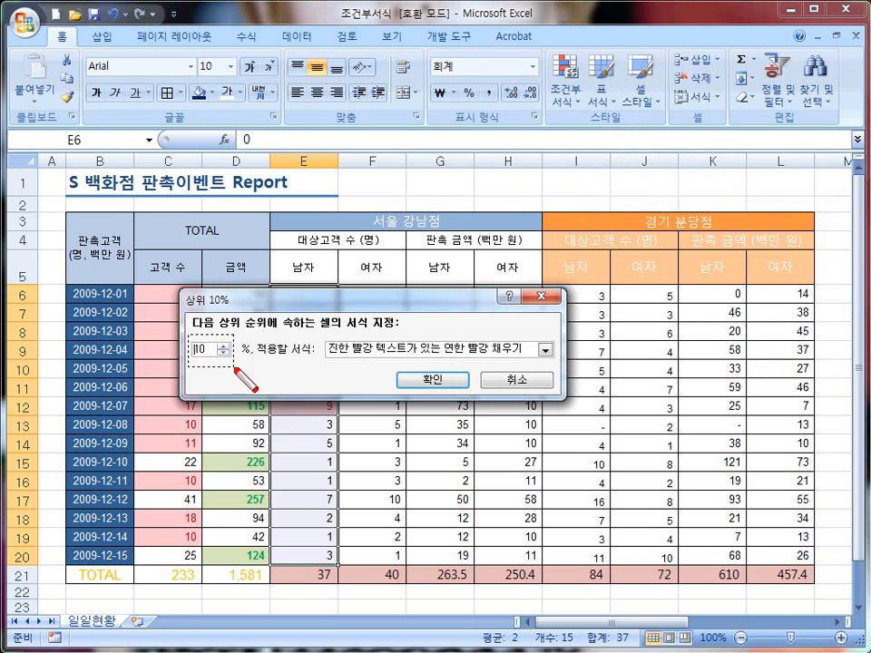
pyautogui.moveTo(234, 367); pyautogui.dragTo(235, 369)
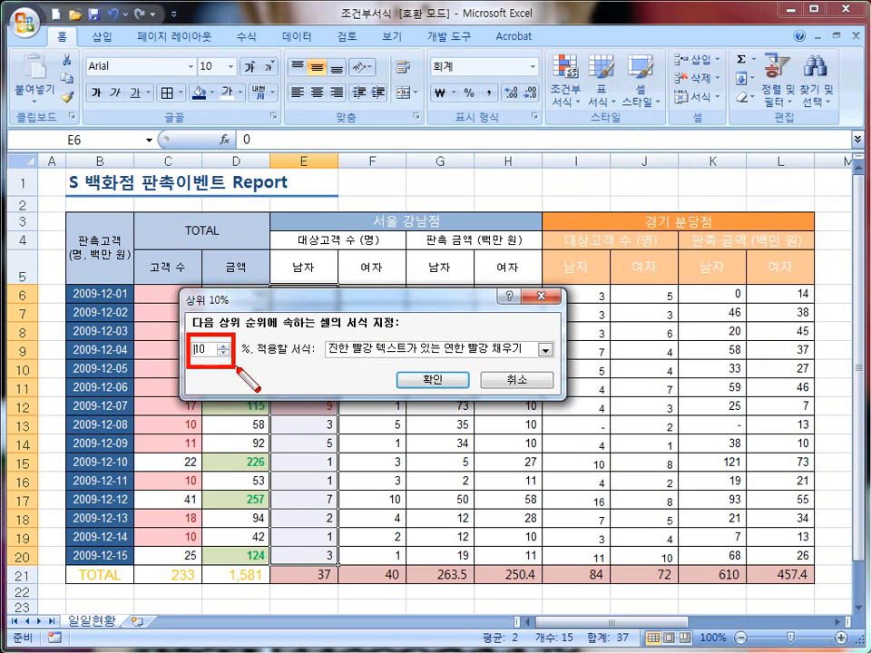
pyautogui.moveTo(305, 328)
pyautogui.mouseDown()
pyautogui.moveTo(403, 363)
pyautogui.moveTo(558, 365)
pyautogui.mouseUp()
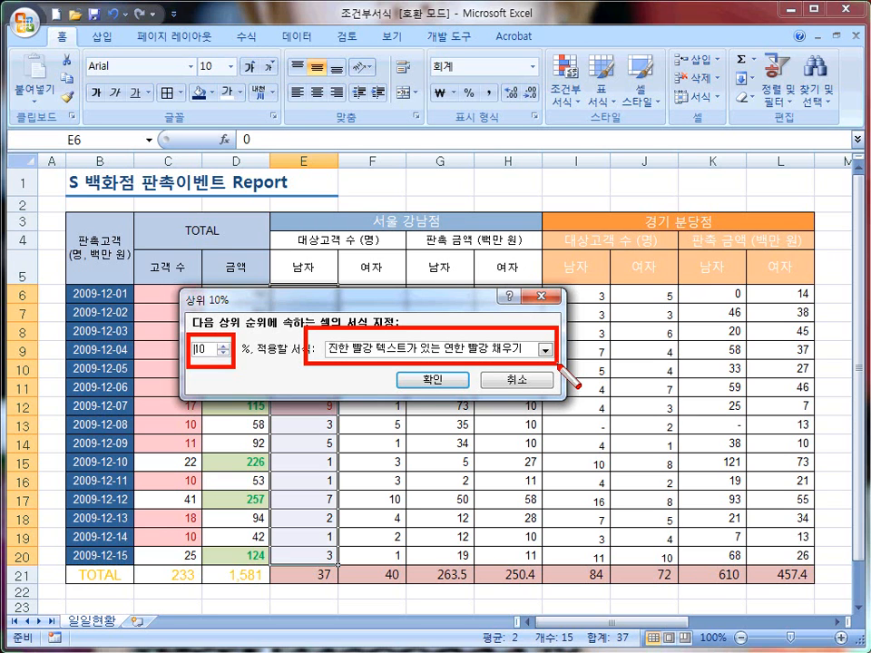
pyautogui.press('Escape')
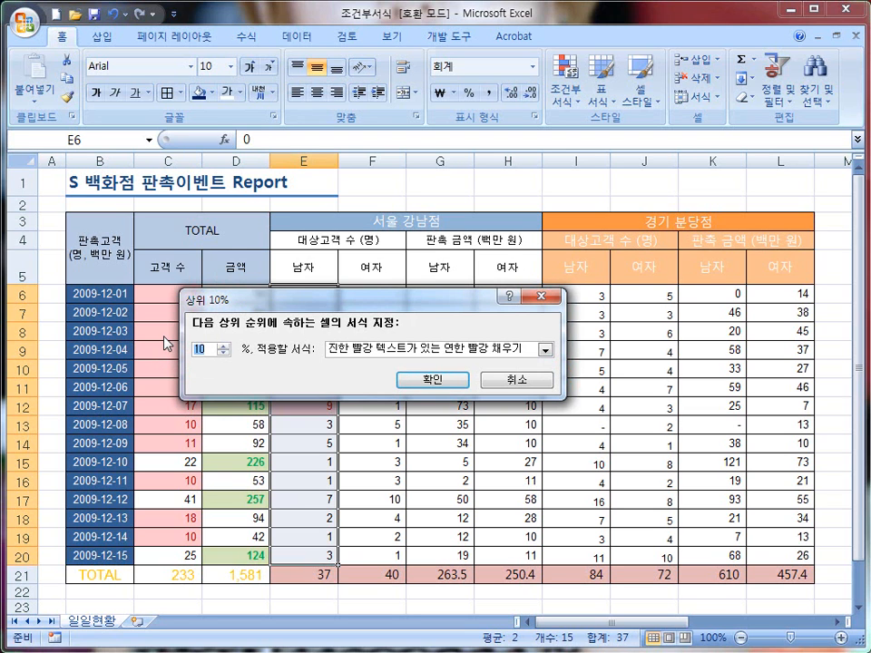
pyautogui.write('30')
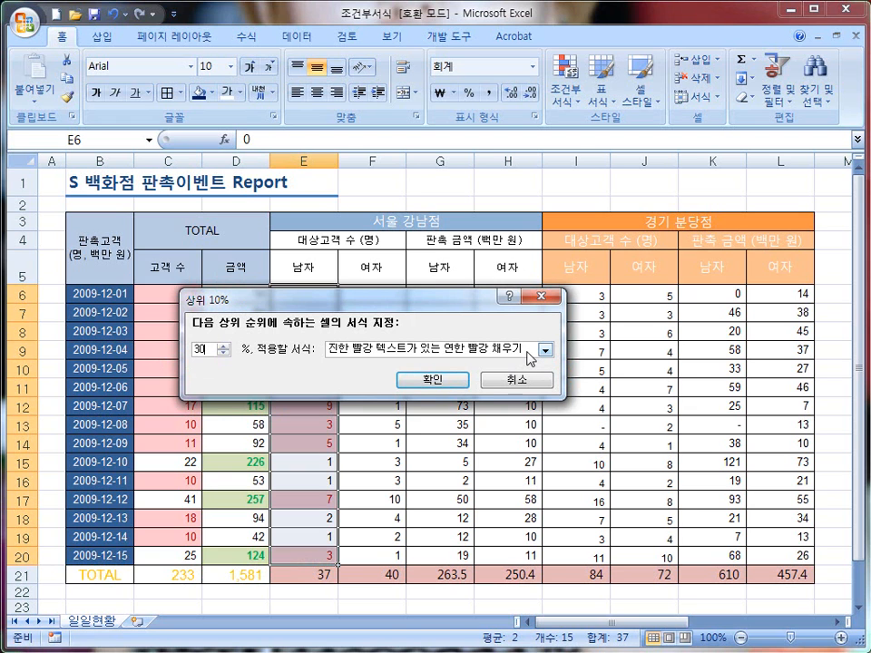
pyautogui.click(433, 380)
pyautogui.click(305, 423)
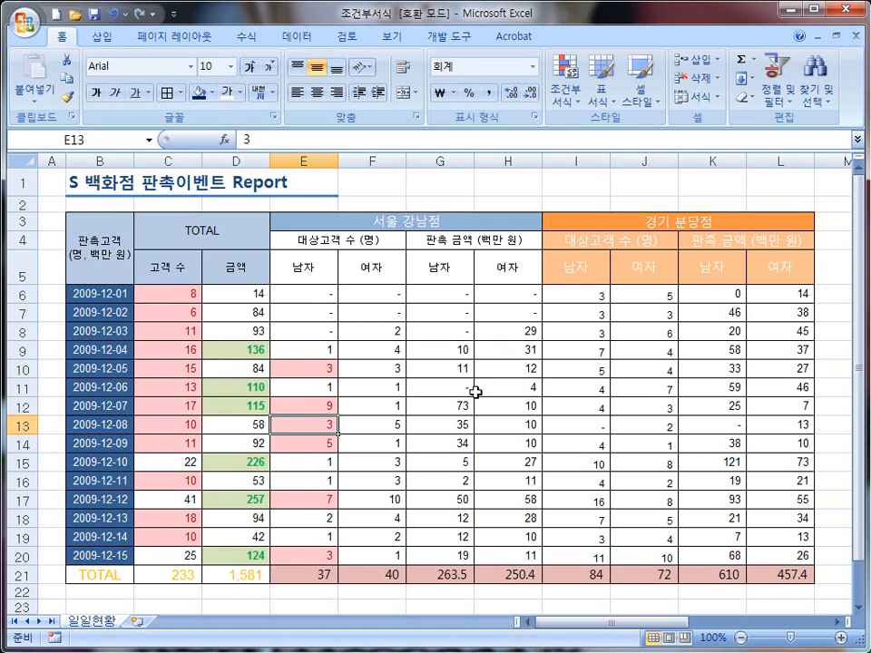
# Start a 평균 미만 (below average) rule on the 서울 강남점 female customer counts in F6:F20.
pyautogui.hotkey('ctrl', 'shift', 'd')
pyautogui.moveTo(337, 284); pyautogui.dragTo(403, 562)
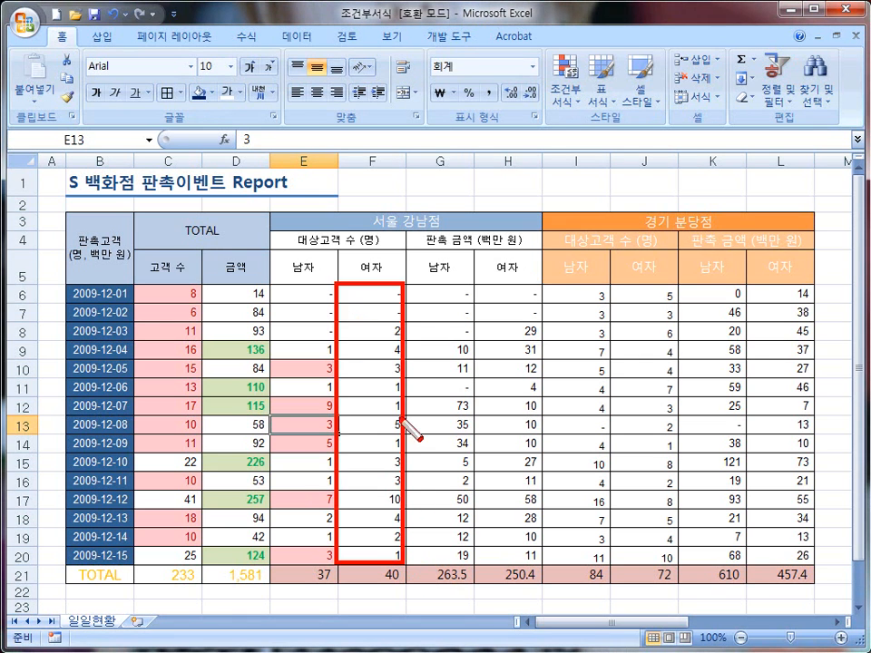
pyautogui.moveTo(372, 293)
pyautogui.mouseDown()
pyautogui.moveTo(365, 376)
pyautogui.moveTo(375, 566)
pyautogui.mouseUp()
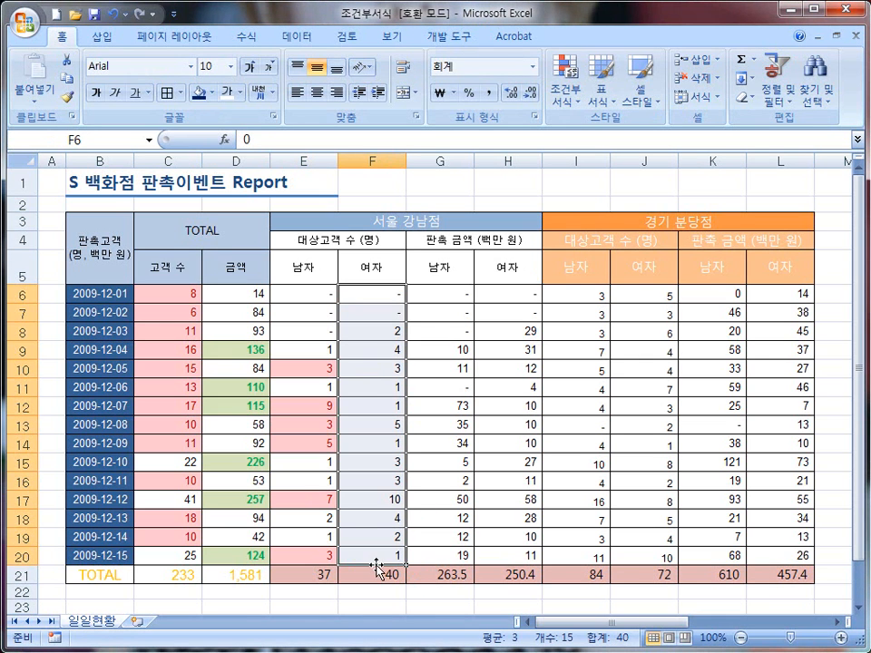
pyautogui.click(572, 92)
pyautogui.moveTo(621, 172)
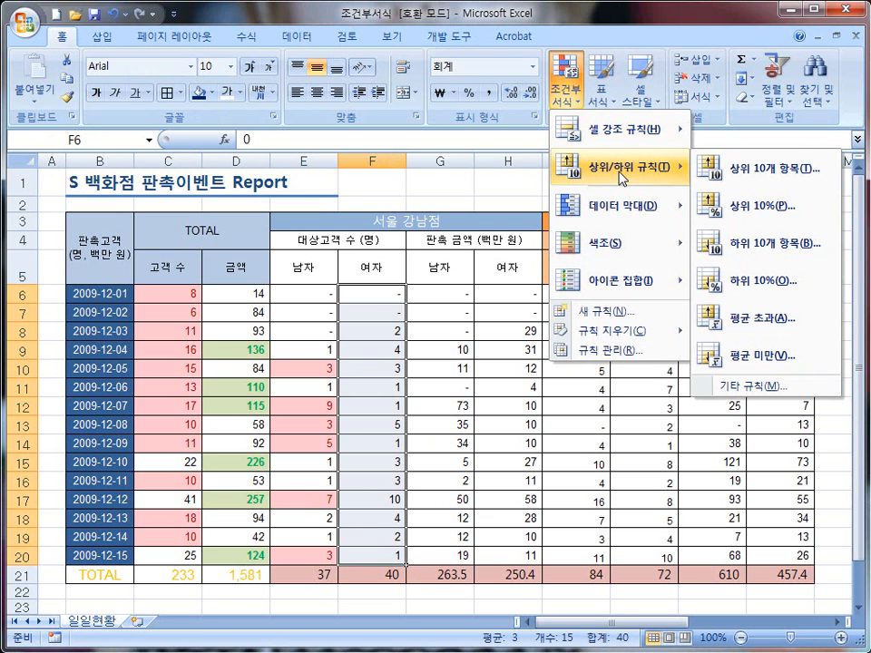
pyautogui.click(760, 357)
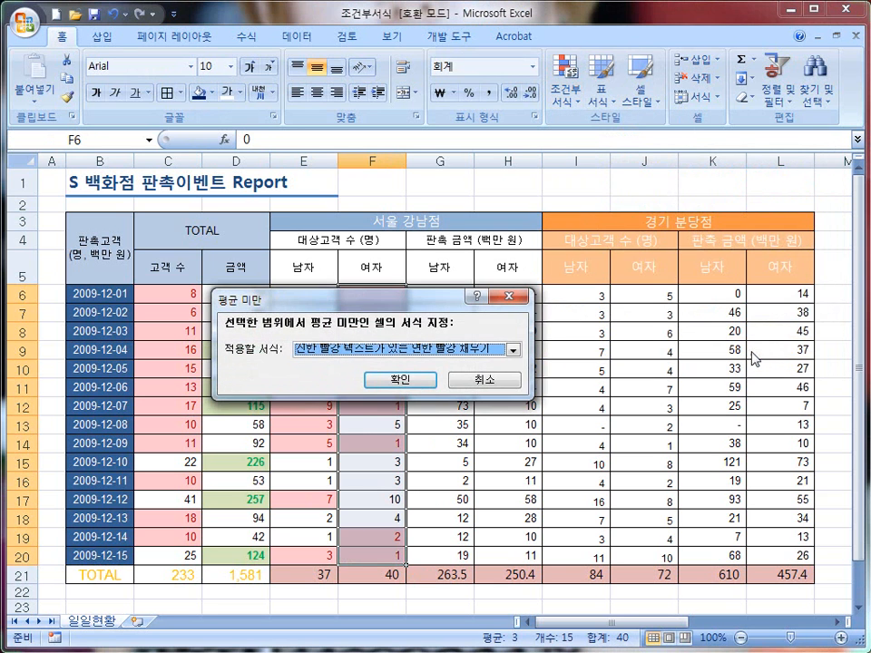
pyautogui.moveTo(374, 310); pyautogui.dragTo(326, 291)
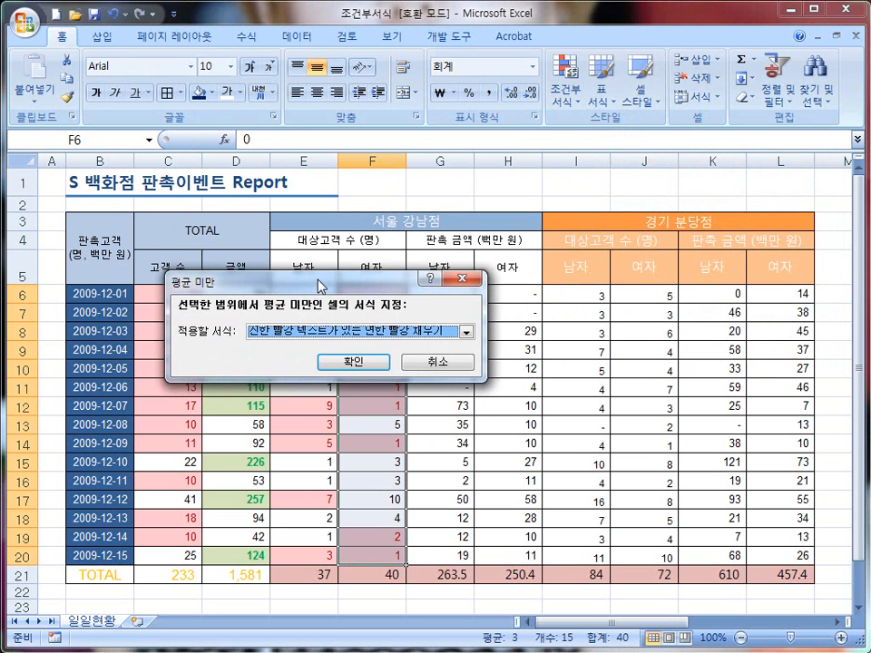
# Choose a custom format for the below-average rule with bold (굵게) font style and standard red font colour.
pyautogui.click(465, 333)
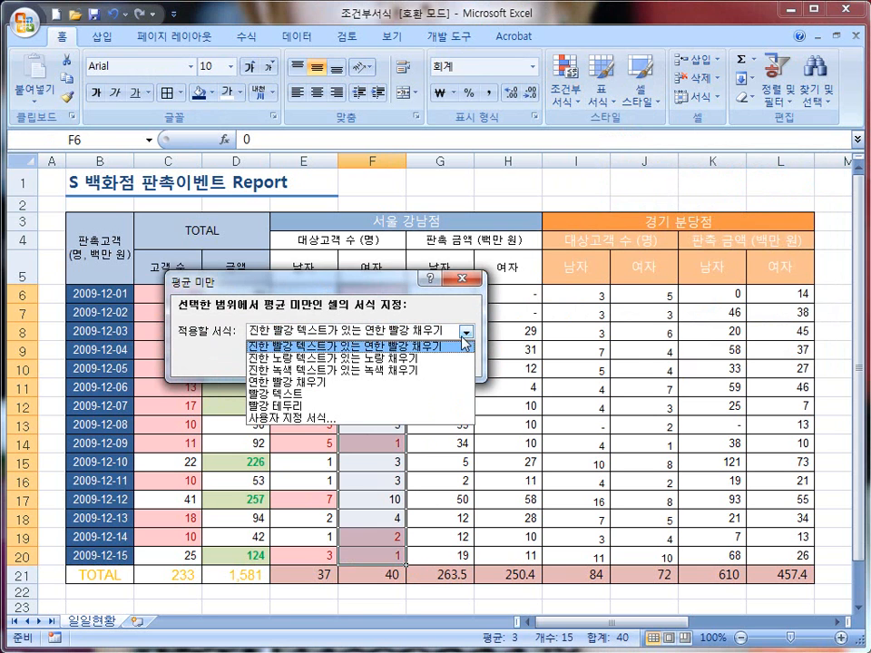
pyautogui.click(356, 425)
pyautogui.click(234, 176)
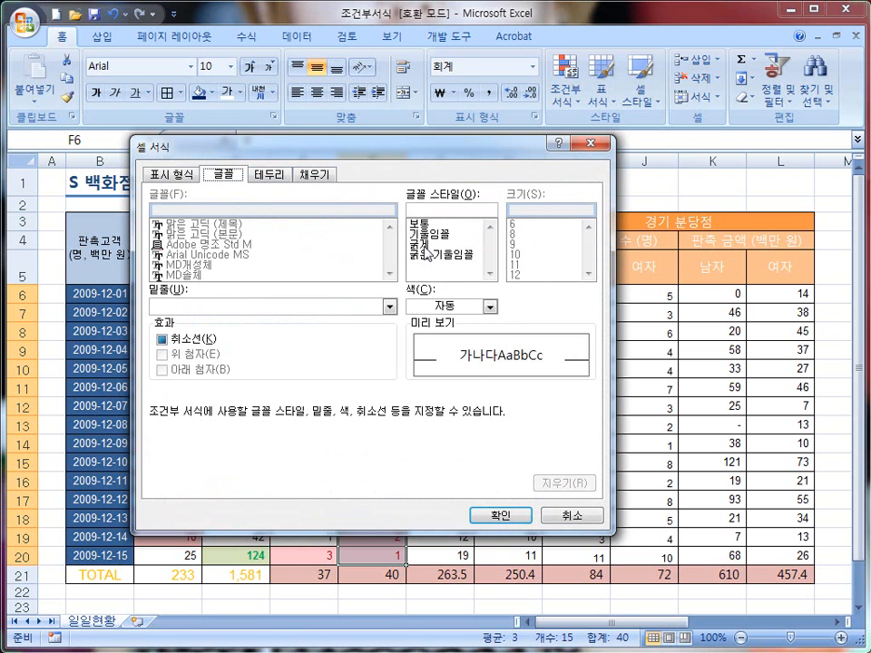
pyautogui.click(421, 244)
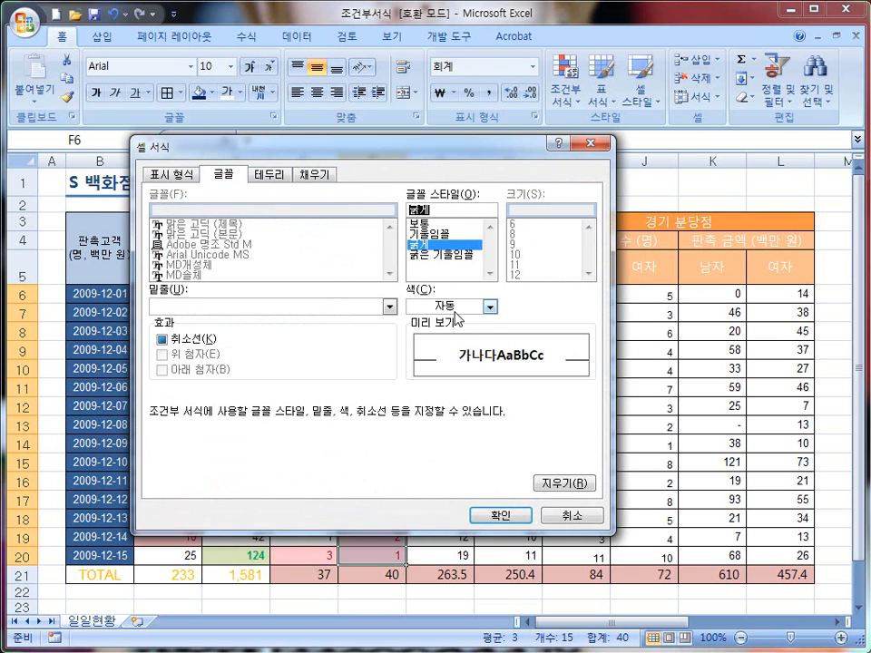
pyautogui.click(490, 306)
pyautogui.click(429, 457)
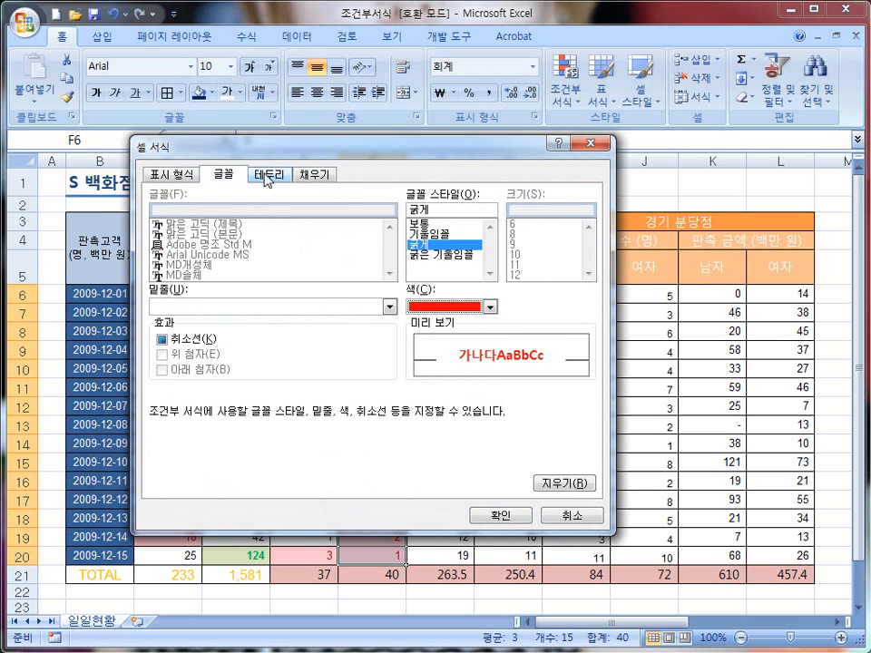
# Add a thick diagonal-stripe pattern fill on a light blue background to the custom format and apply the below-average rule.
pyautogui.click(313, 179)
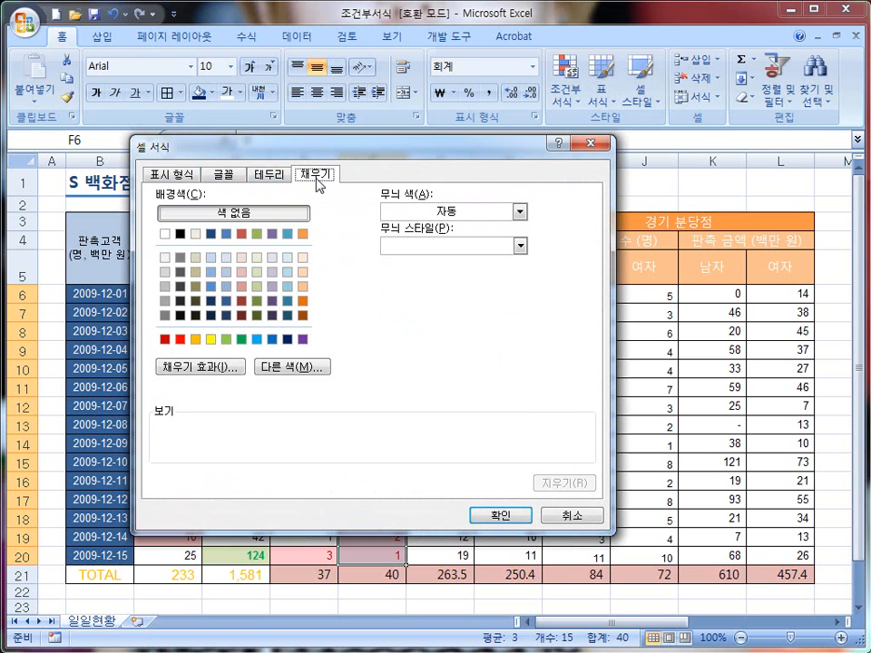
pyautogui.click(519, 246)
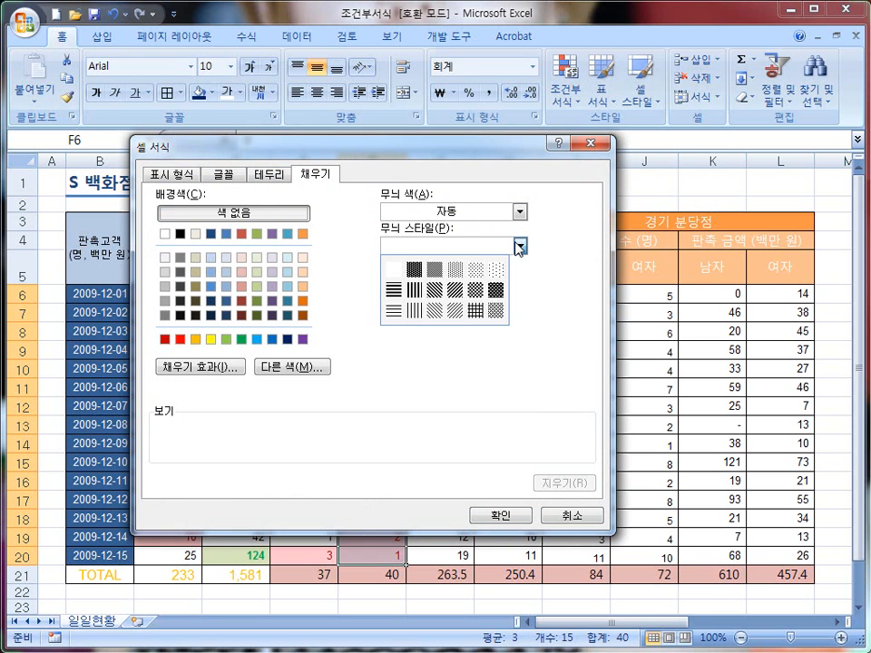
pyautogui.click(454, 291)
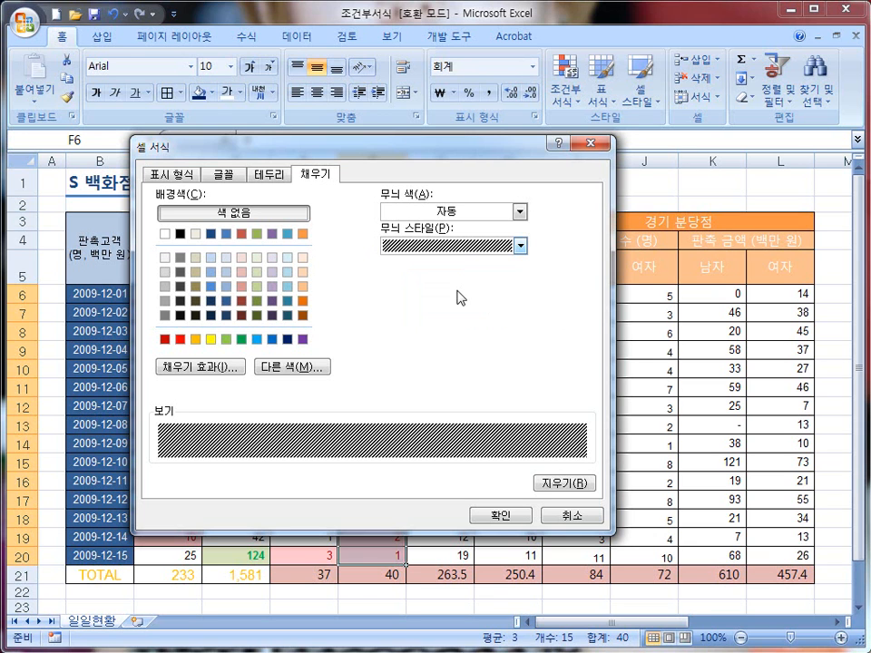
pyautogui.click(210, 340)
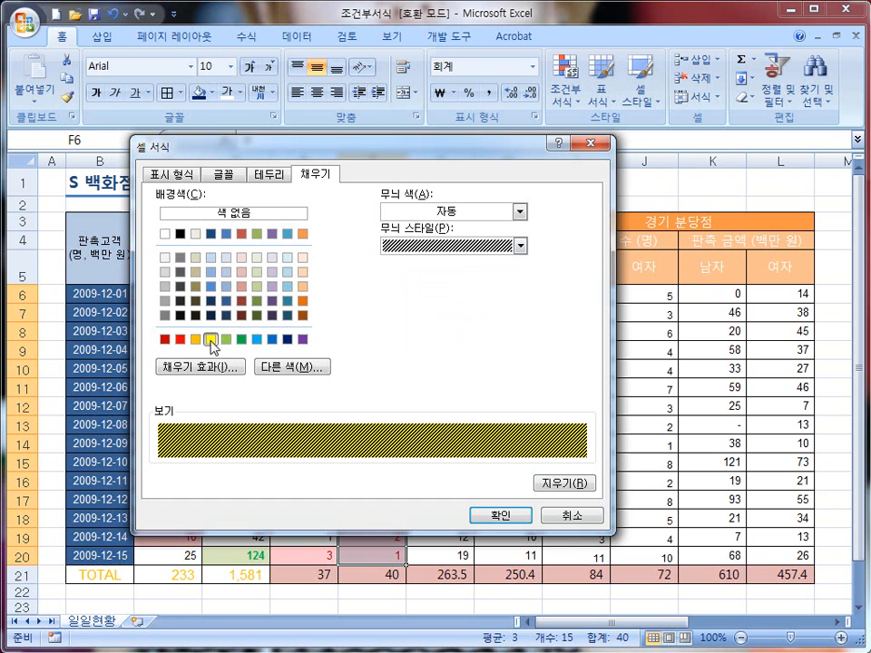
pyautogui.click(211, 258)
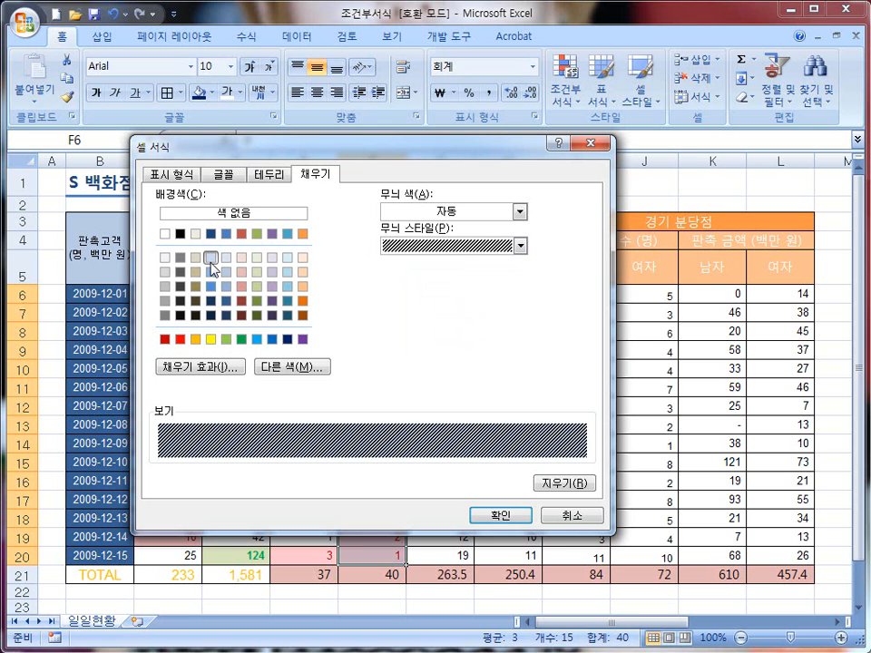
pyautogui.click(500, 514)
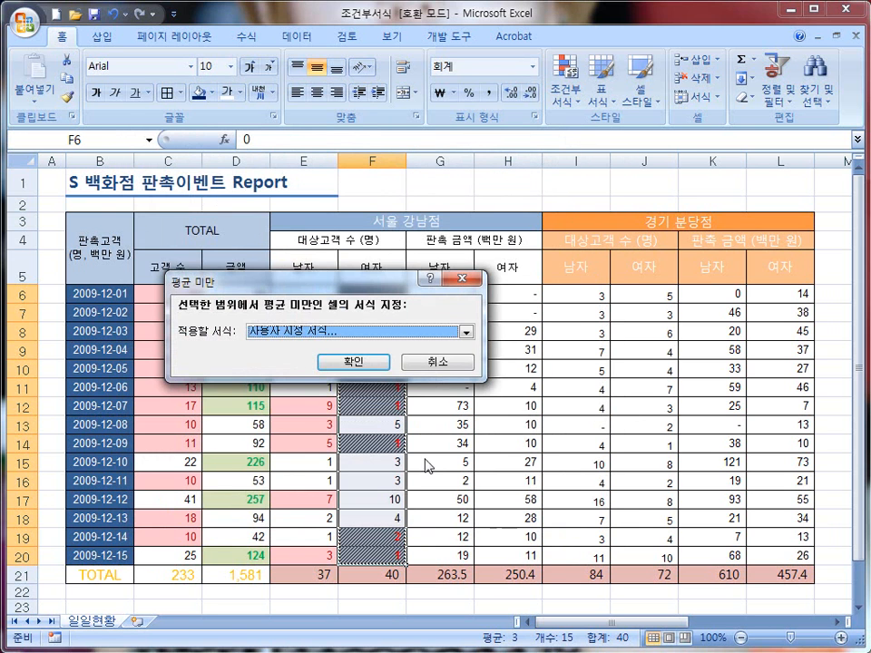
pyautogui.click(352, 361)
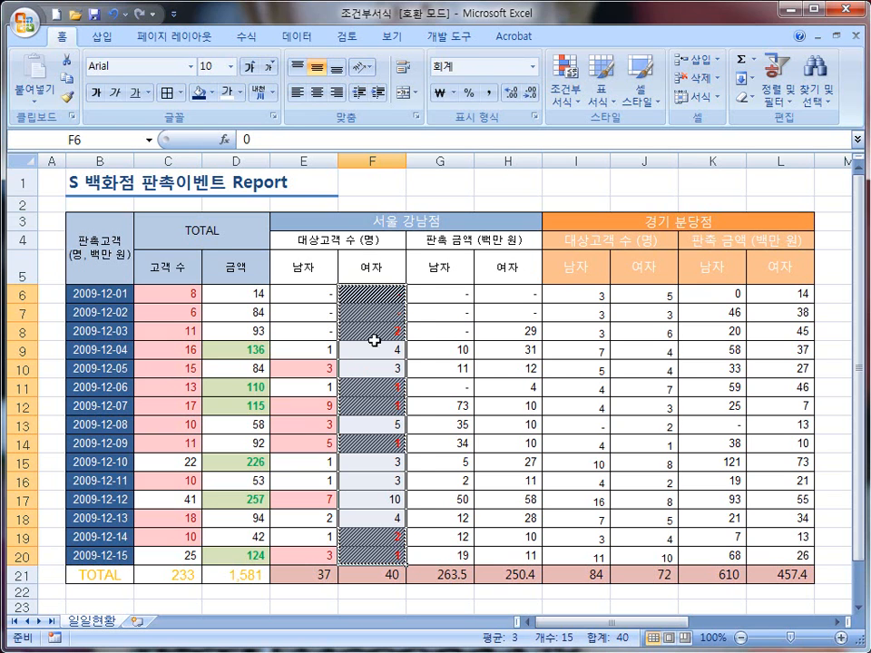
pyautogui.click(381, 442)
pyautogui.click(376, 406)
pyautogui.click(375, 387)
pyautogui.click(375, 333)
pyautogui.click(376, 298)
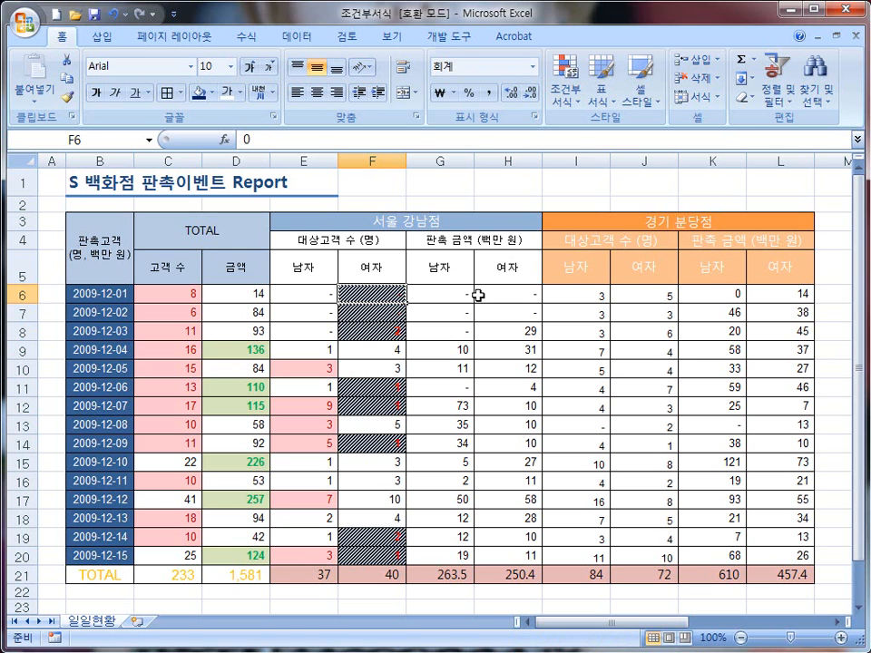
# Add pink data bars to the 서울 강남점 male promotion amounts in G6:G20.
pyautogui.moveTo(443, 292); pyautogui.dragTo(442, 553)
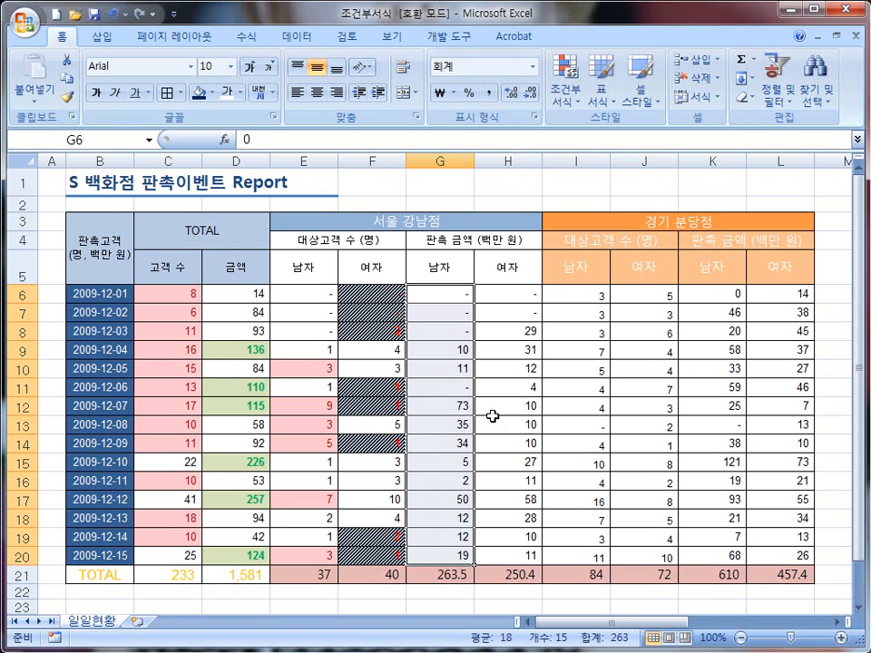
pyautogui.click(566, 87)
pyautogui.moveTo(624, 221)
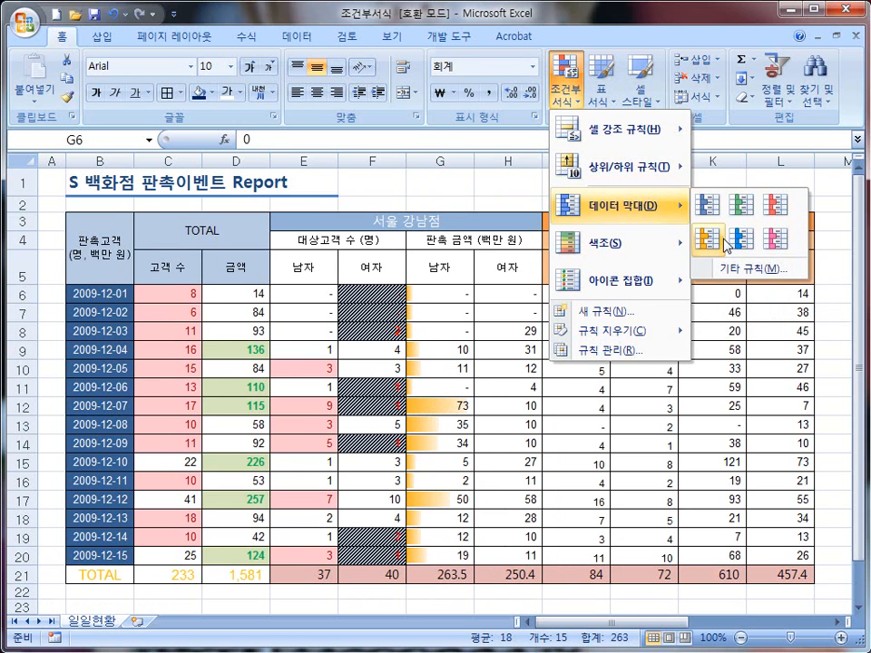
pyautogui.click(778, 241)
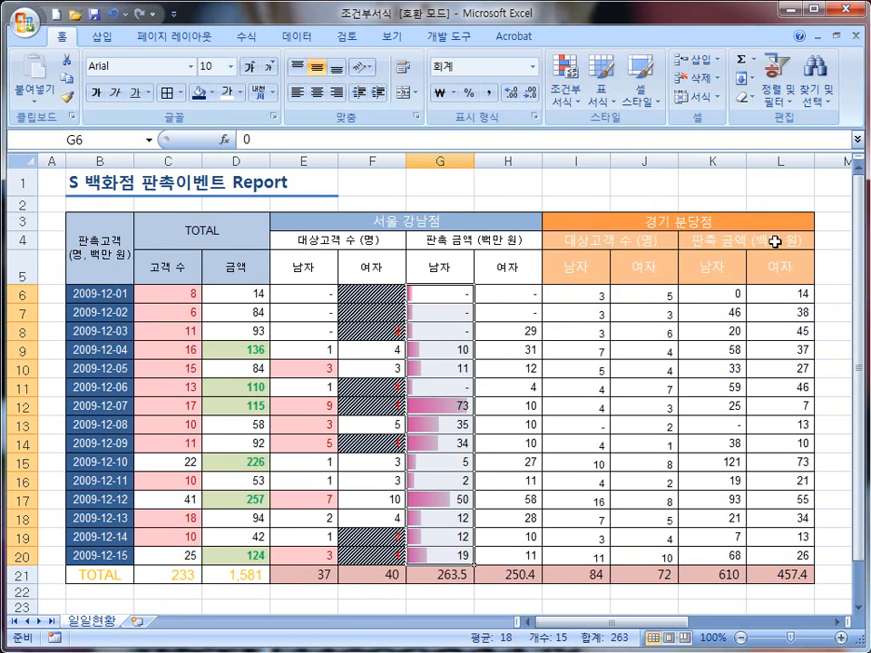
# Start a custom data bar rule (기타 규칙) for the 서울 강남점 female promotion amounts in H6:H20.
pyautogui.moveTo(504, 295); pyautogui.dragTo(507, 555)
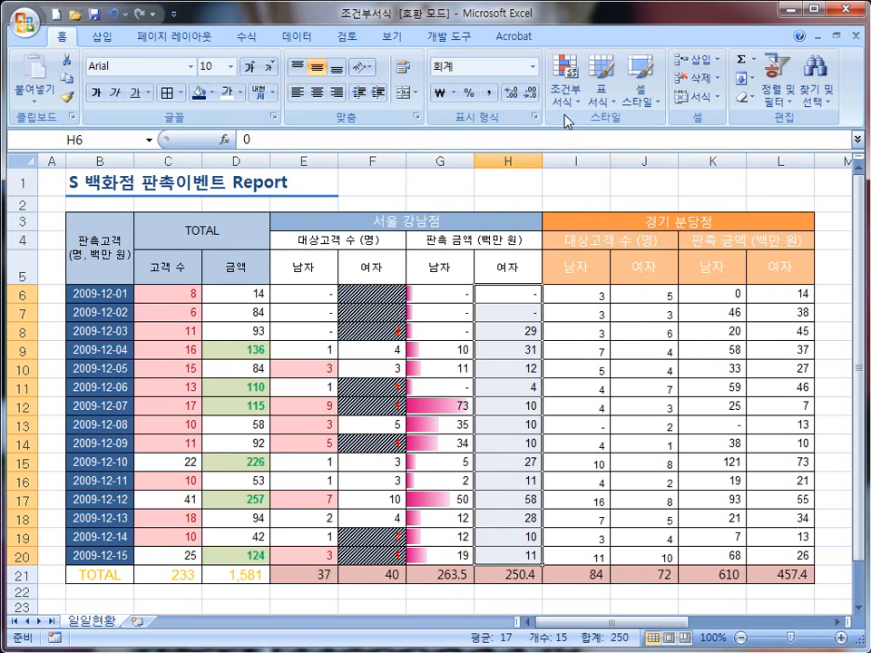
pyautogui.click(565, 86)
pyautogui.moveTo(632, 200)
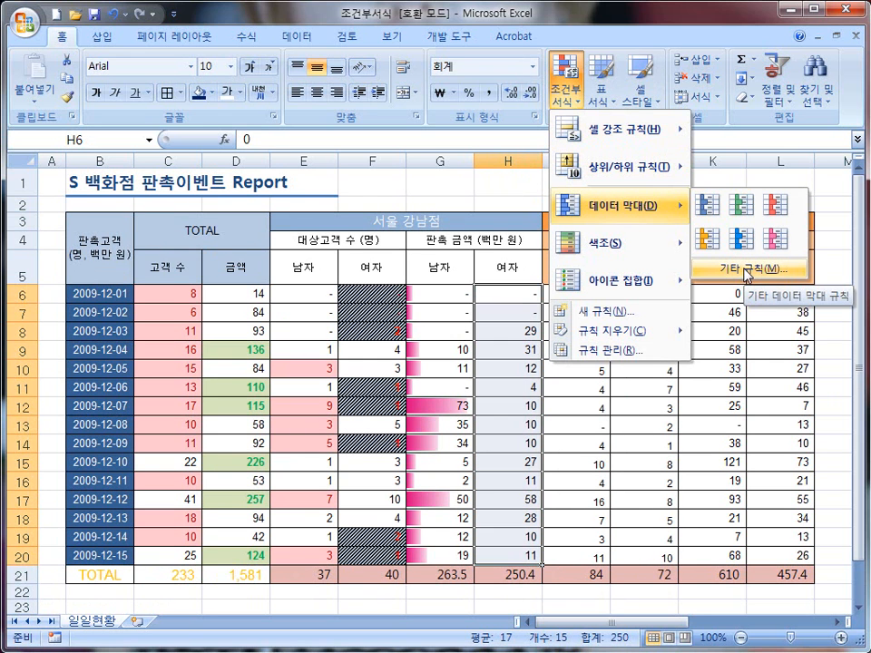
pyautogui.click(745, 270)
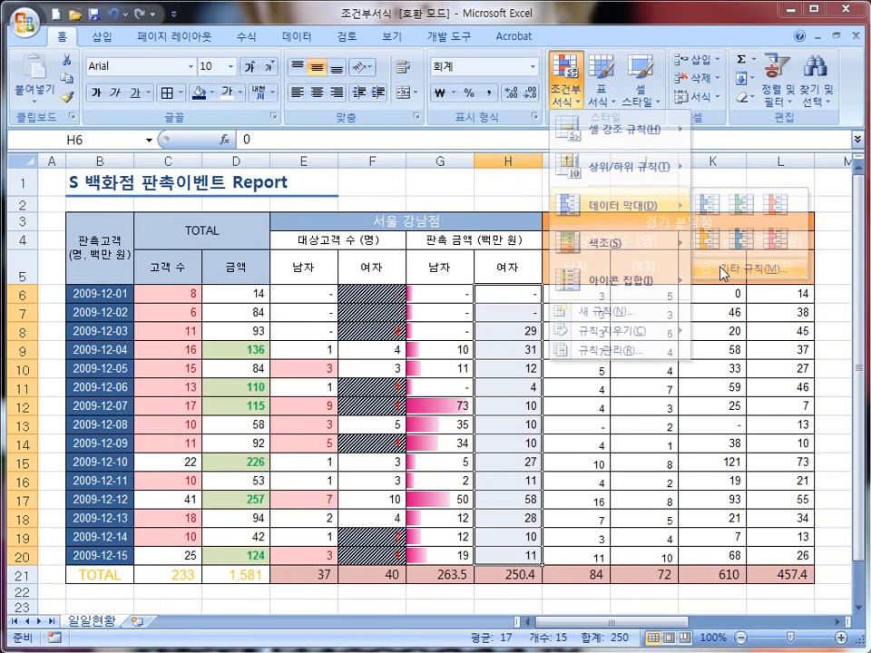
pyautogui.moveTo(311, 179); pyautogui.dragTo(362, 193)
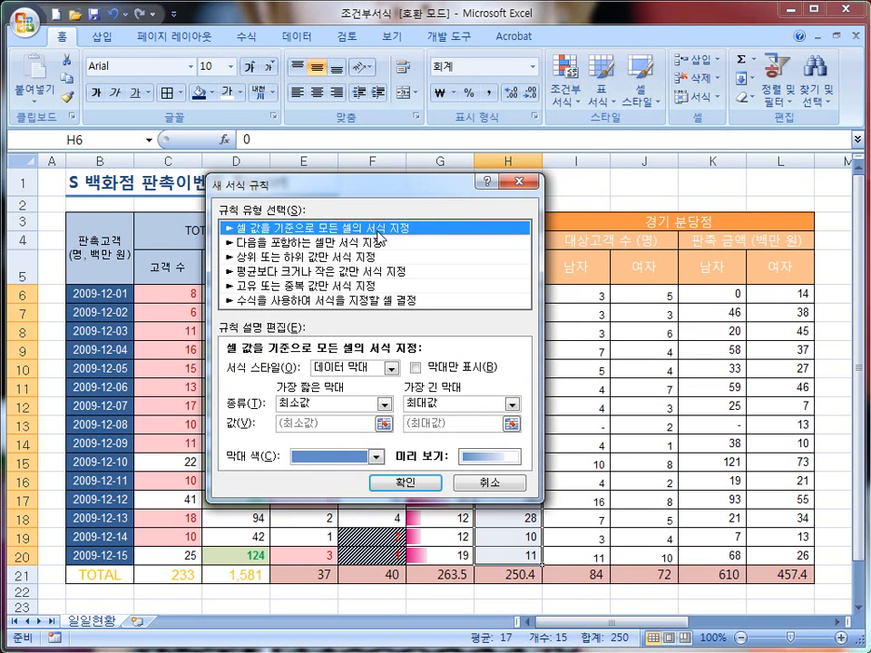
# Set the custom data bar rule for H6:H20 to show bars only (막대만 표시) in standard purple and apply it.
pyautogui.click(418, 367)
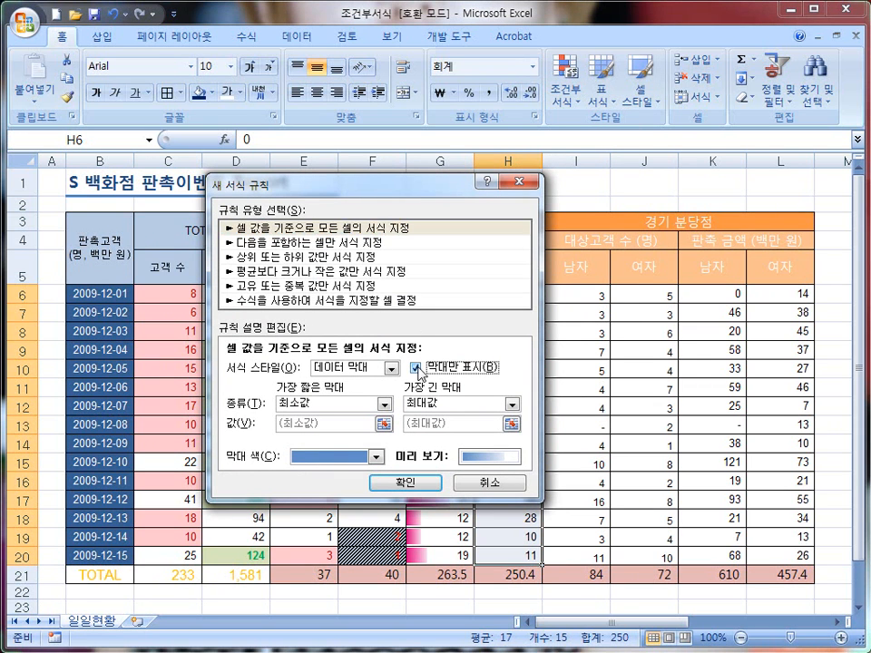
pyautogui.hotkey('ctrl', '2')
pyautogui.moveTo(413, 355)
pyautogui.mouseDown()
pyautogui.moveTo(459, 382)
pyautogui.moveTo(504, 382)
pyautogui.mouseUp()
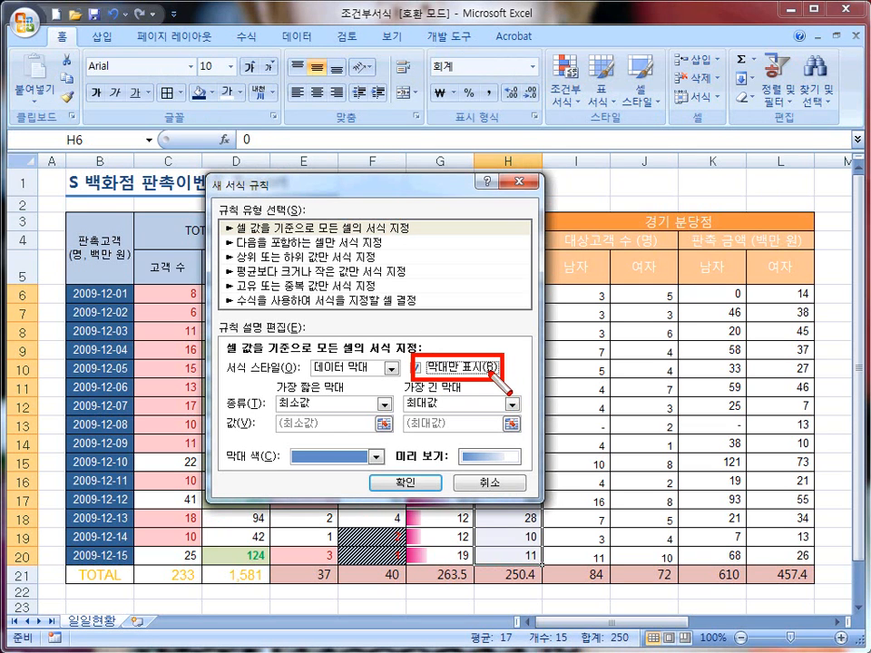
pyautogui.press('Escape')
pyautogui.click(377, 457)
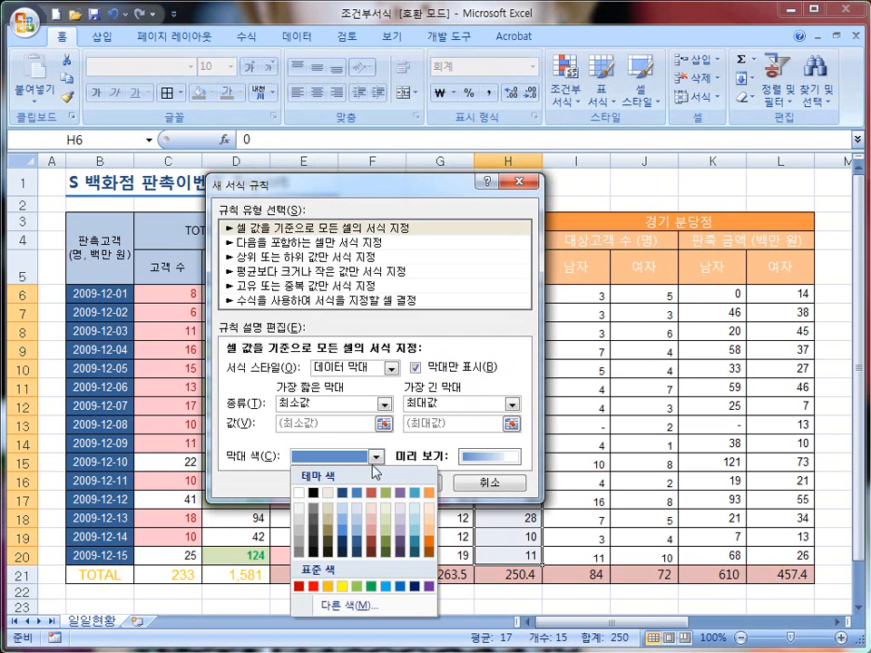
pyautogui.click(427, 589)
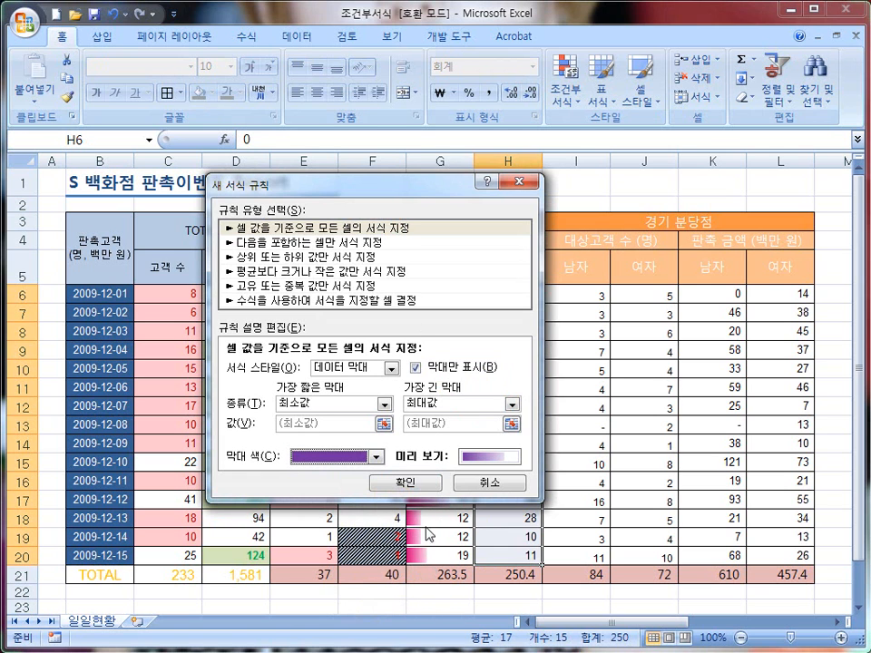
pyautogui.click(406, 482)
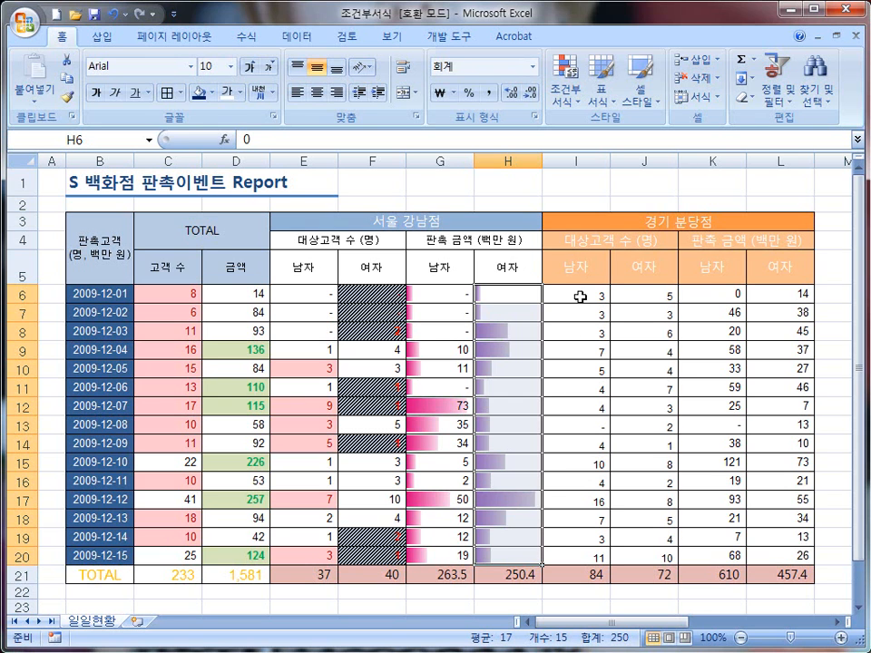
# Apply the green-yellow colour scale (색조) to the 경기 분당점 male customer counts in I6:I20.
pyautogui.moveTo(545, 282)
pyautogui.mouseDown()
pyautogui.moveTo(578, 539)
pyautogui.moveTo(610, 562)
pyautogui.mouseUp()
pyautogui.moveTo(581, 295); pyautogui.dragTo(584, 556)
pyautogui.click(581, 101)
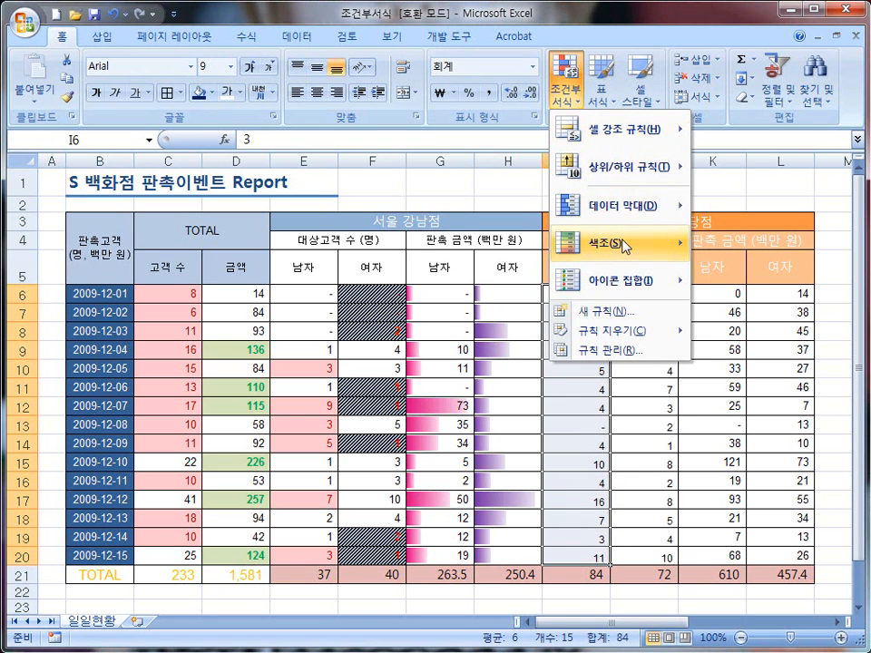
pyautogui.moveTo(625, 245)
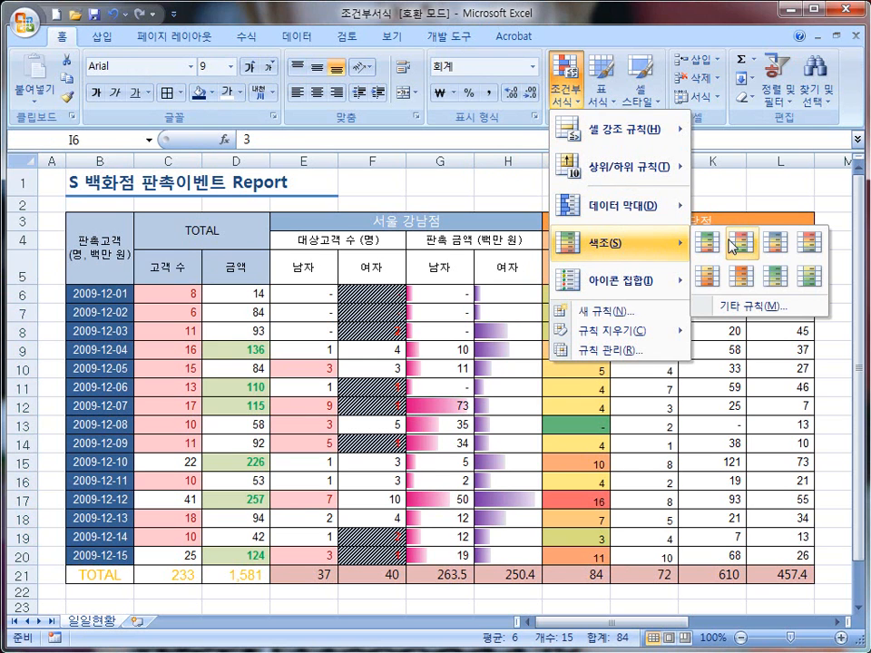
pyautogui.click(770, 278)
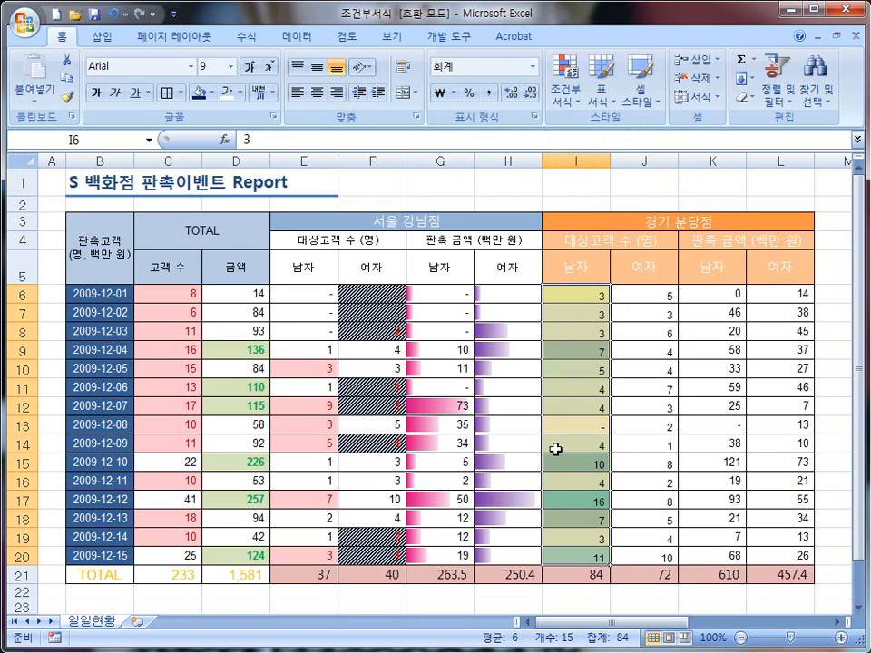
pyautogui.click(647, 372)
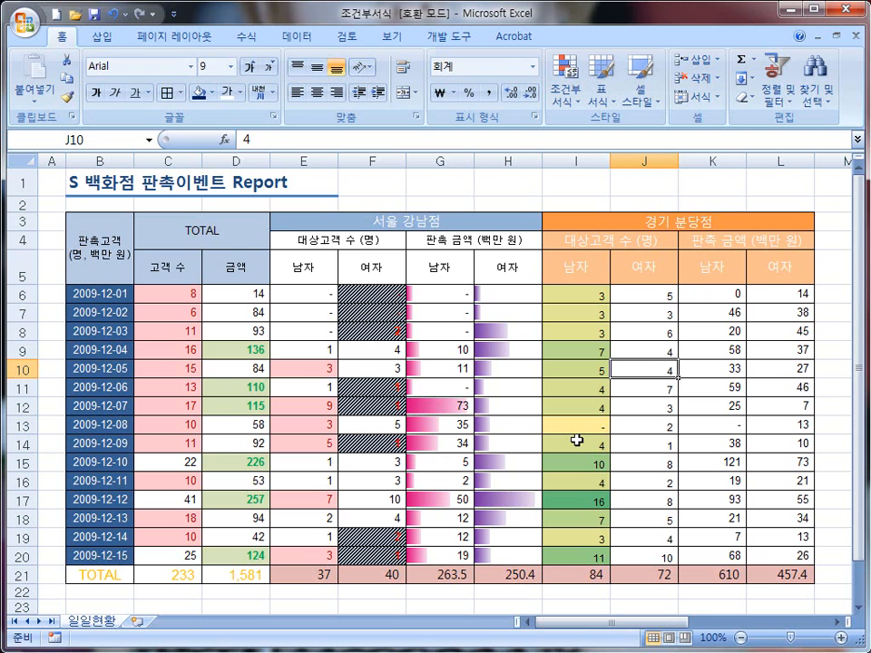
# Apply a custom two-colour scale (2가지 색조), red for minimum and dark blue for maximum, to the 경기 분당점 female customer counts in J6:J20.
pyautogui.moveTo(630, 296); pyautogui.dragTo(644, 557)
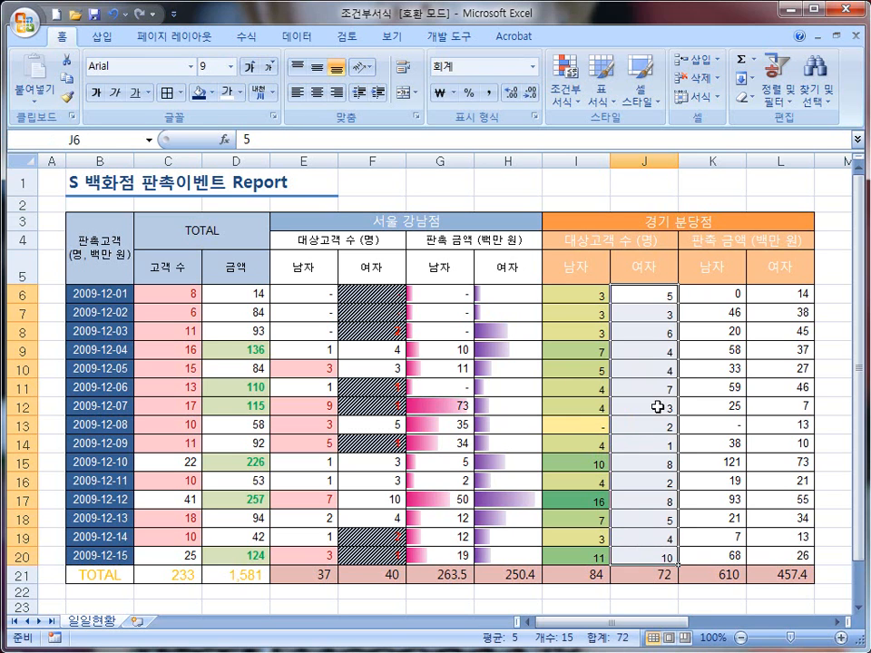
pyautogui.click(570, 91)
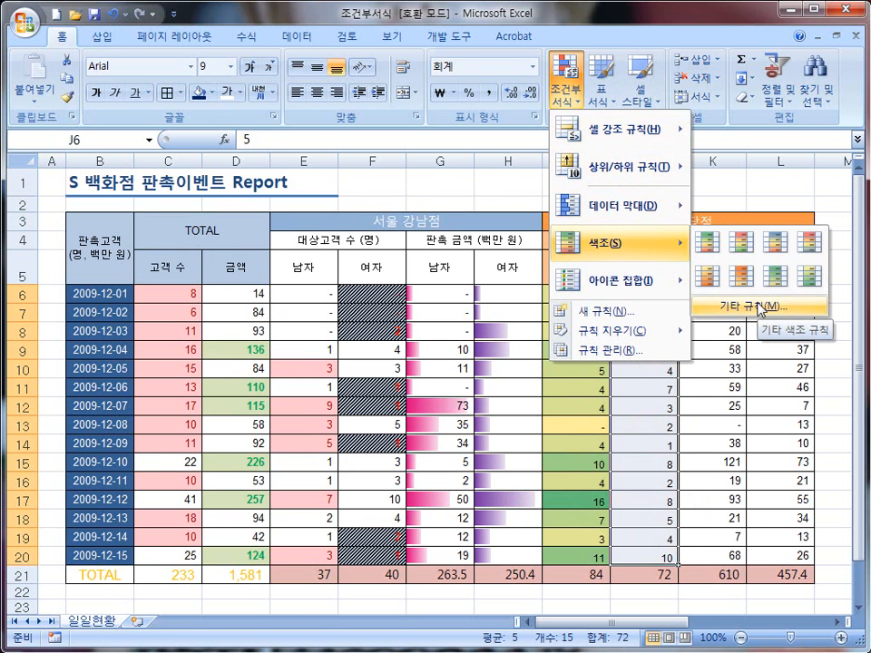
pyautogui.click(760, 309)
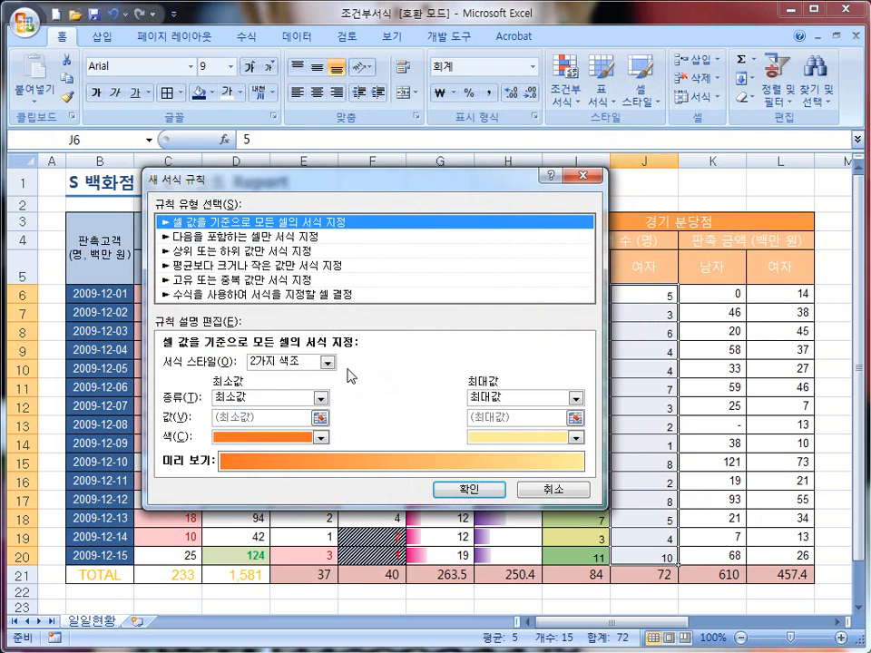
pyautogui.click(321, 436)
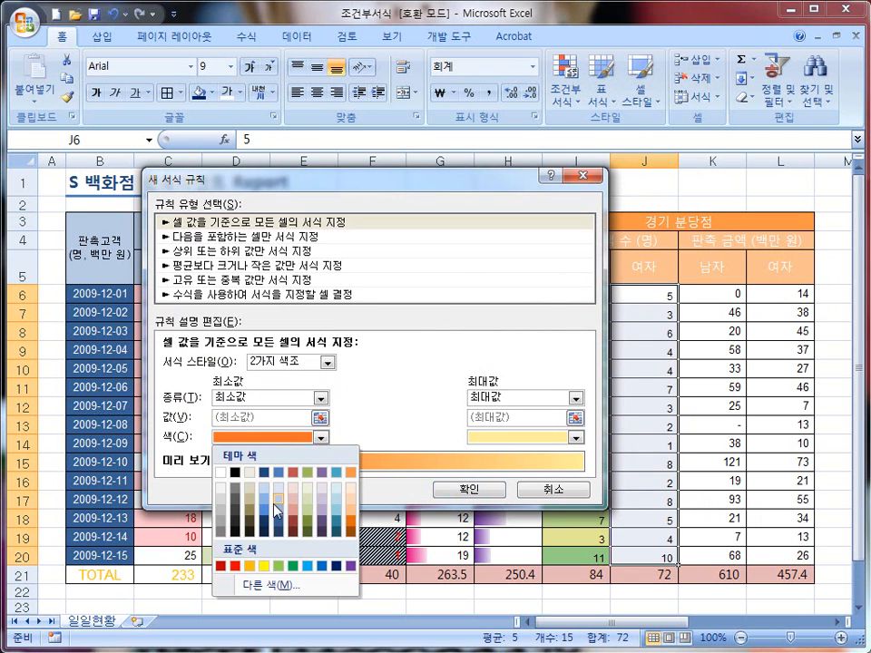
pyautogui.click(234, 565)
pyautogui.click(576, 437)
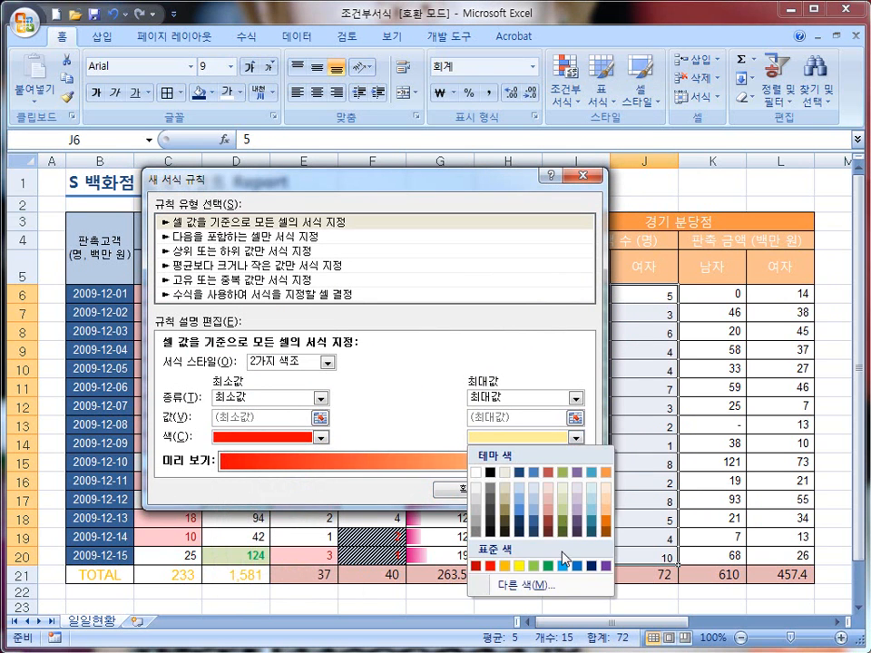
pyautogui.click(591, 566)
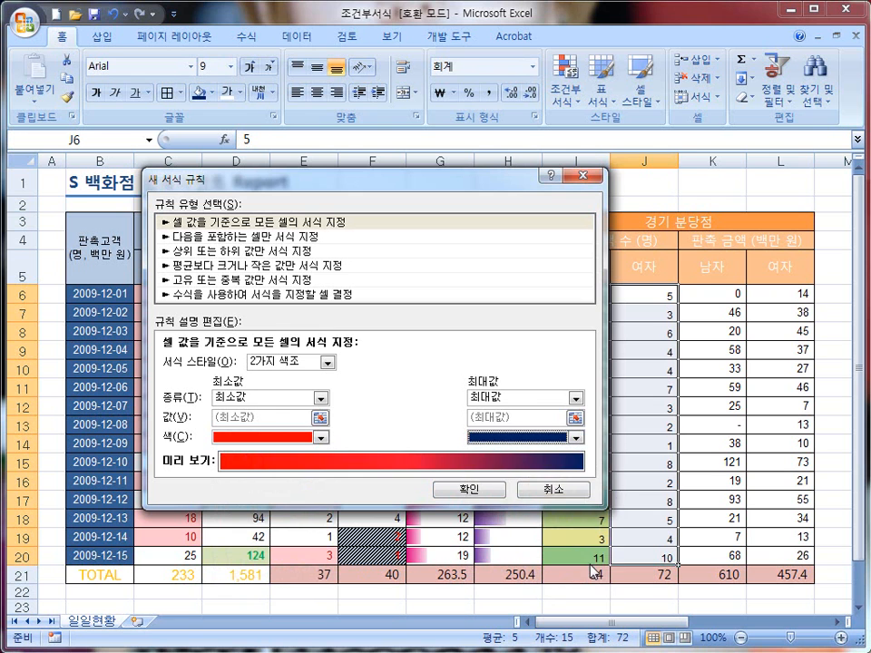
pyautogui.click(481, 490)
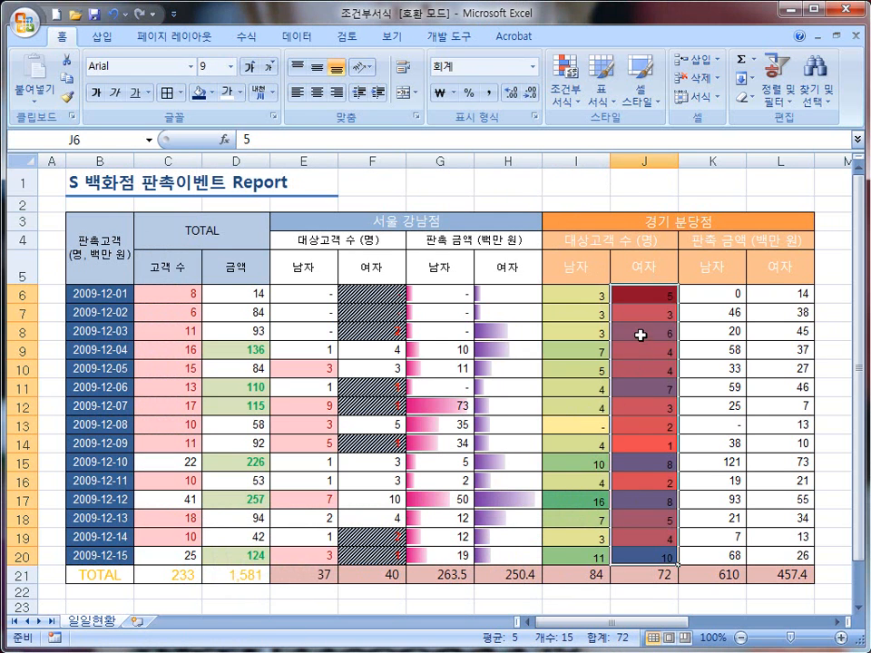
pyautogui.click(688, 352)
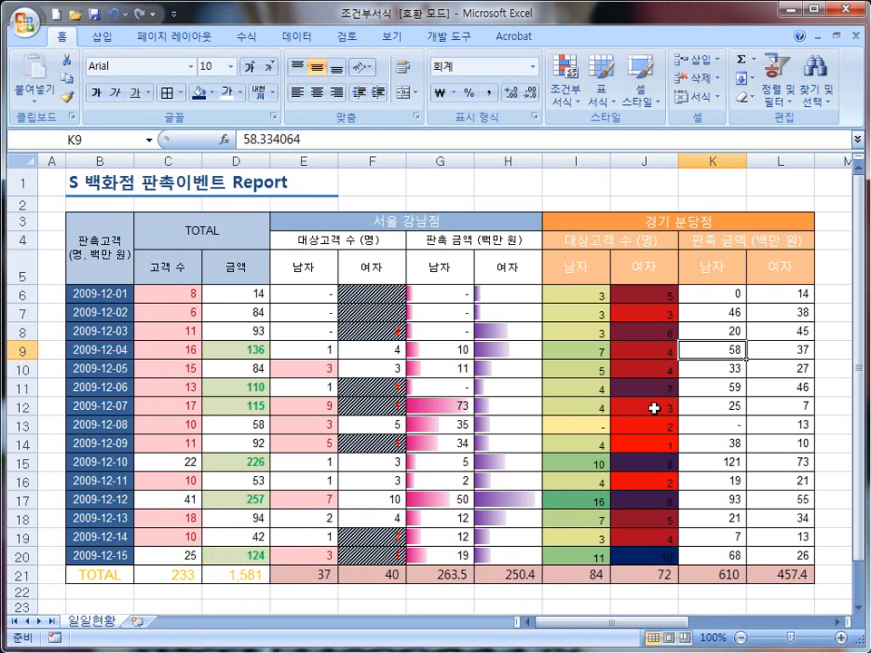
# Apply the rimmed three traffic lights icon set (아이콘 집합) to the 경기 분당점 male promotion amounts in K6:K20.
pyautogui.moveTo(709, 291); pyautogui.dragTo(715, 557)
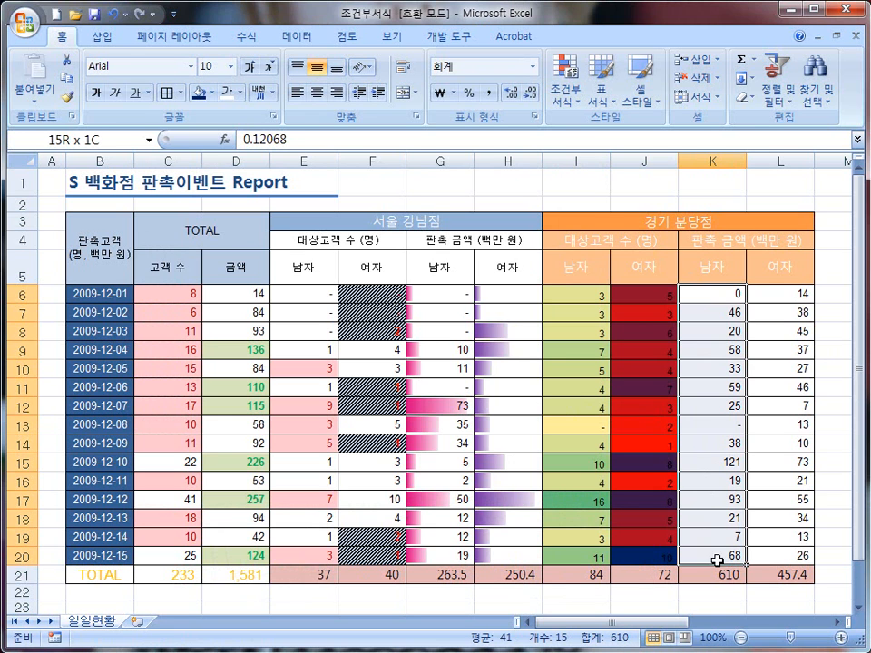
pyautogui.click(571, 98)
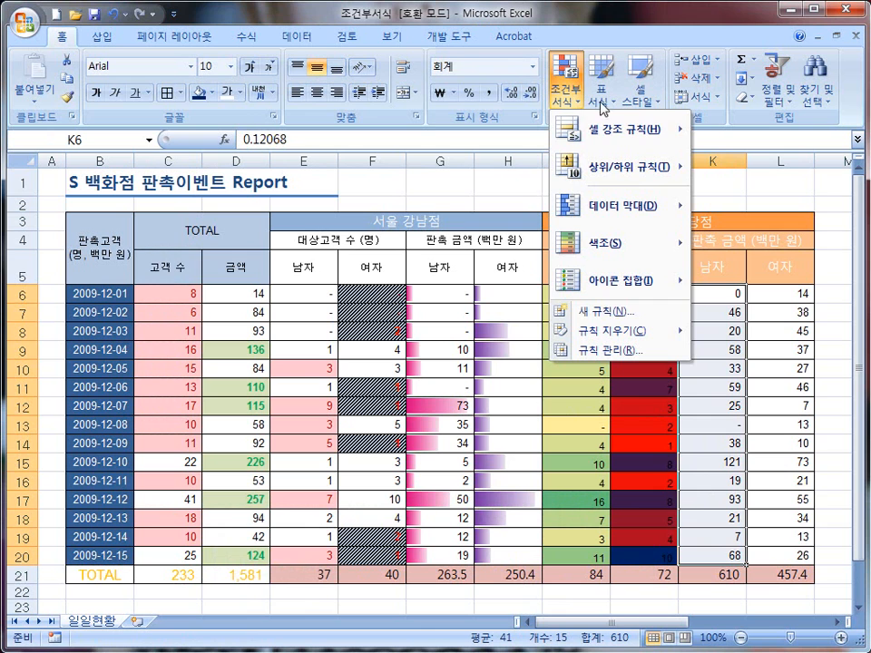
pyautogui.moveTo(655, 287)
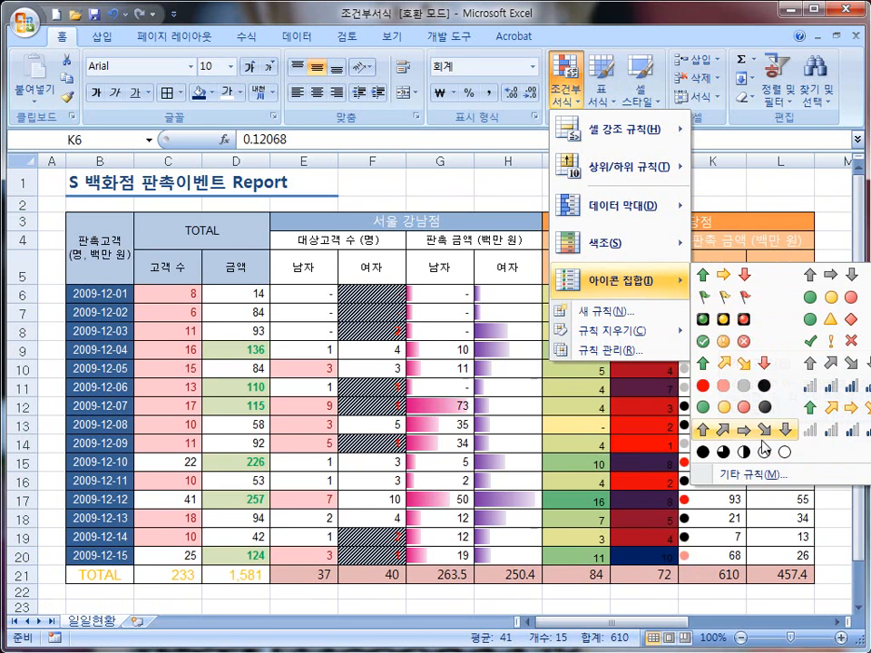
pyautogui.click(742, 328)
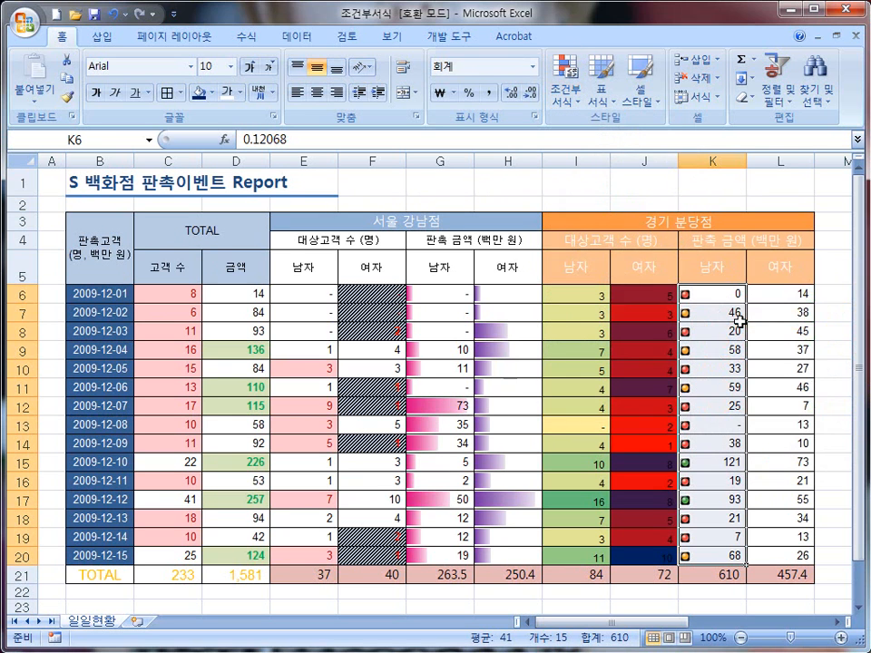
pyautogui.click(772, 298)
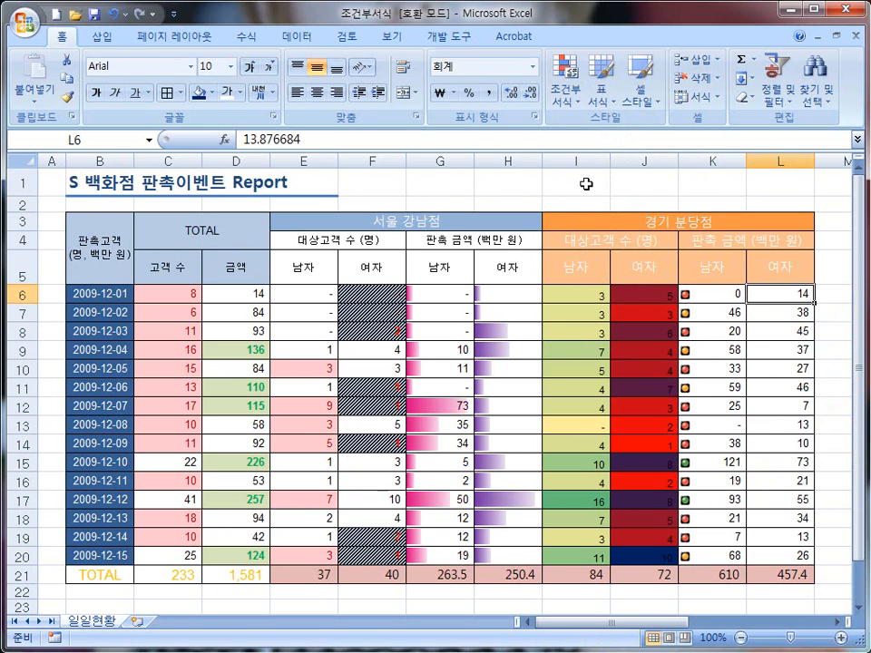
pyautogui.click(566, 86)
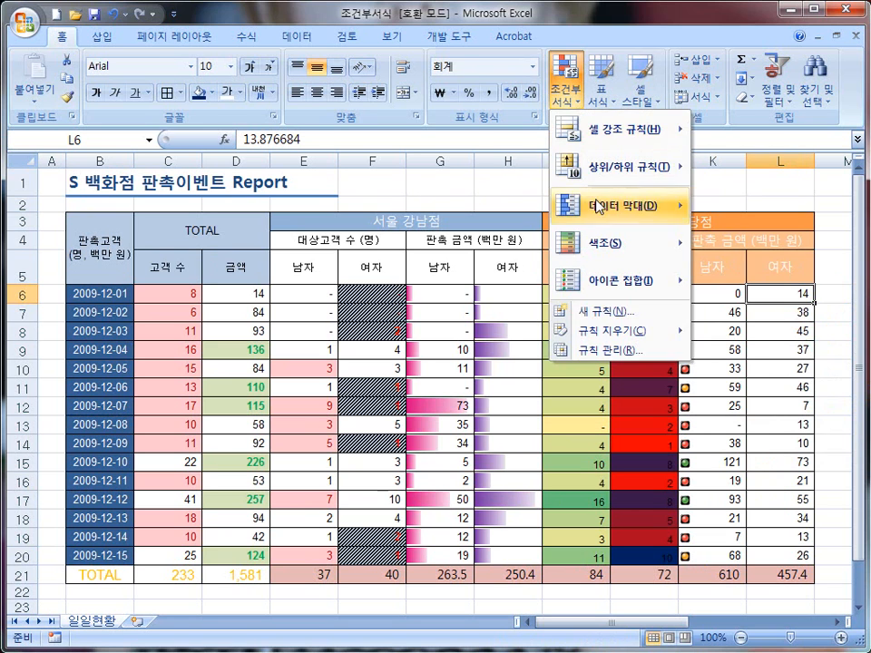
pyautogui.moveTo(626, 207)
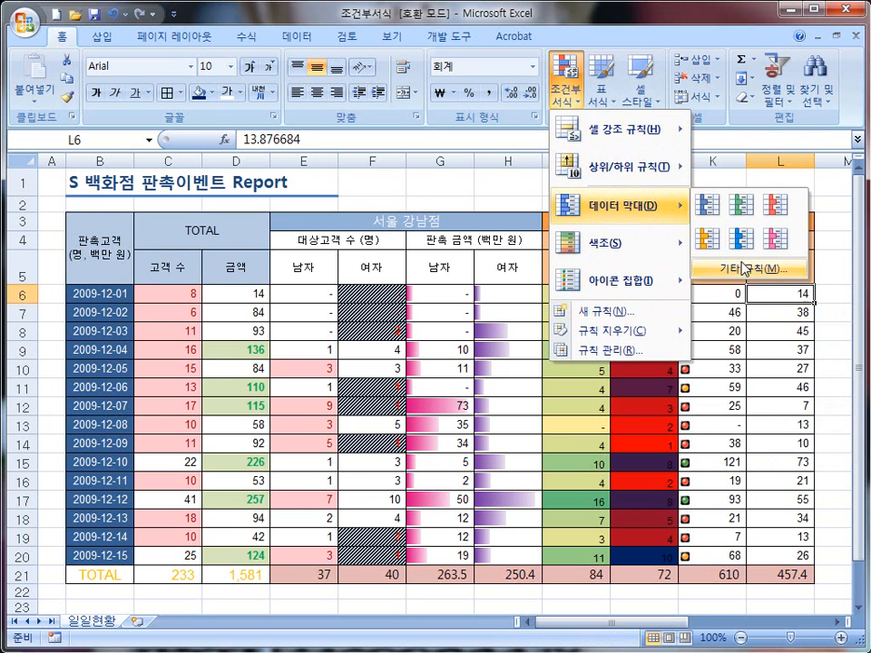
pyautogui.moveTo(665, 169)
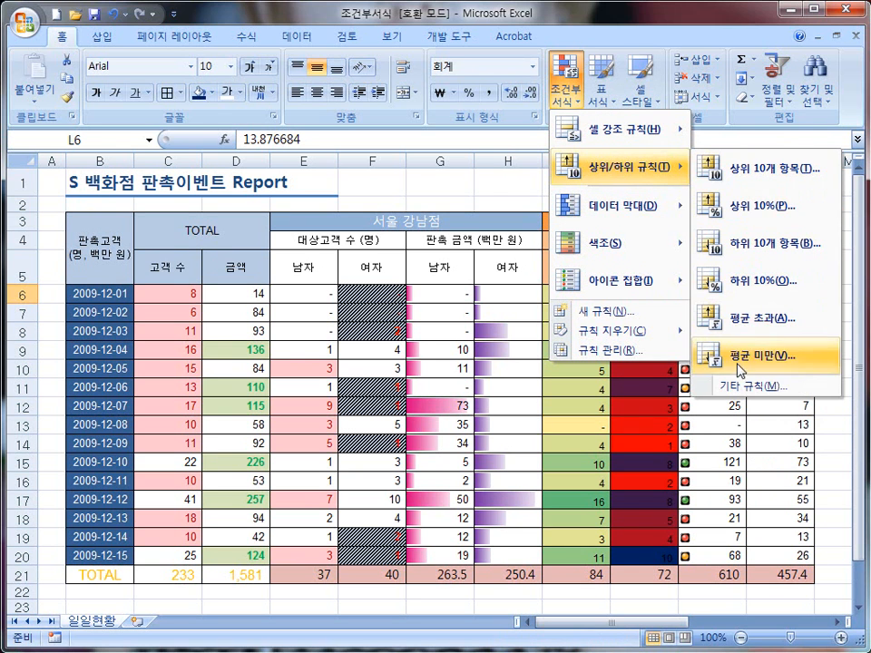
pyautogui.moveTo(654, 132)
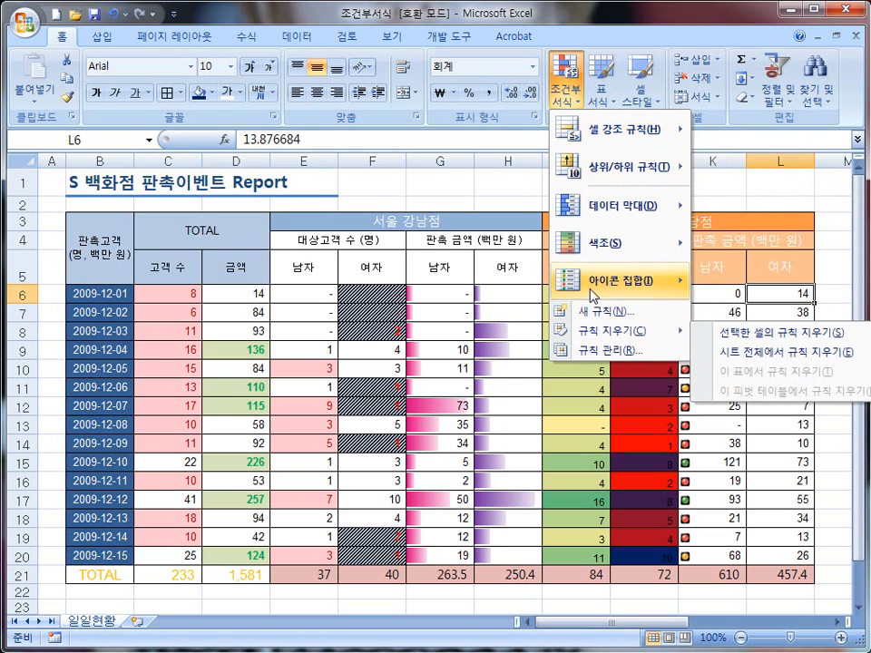
pyautogui.click(505, 380)
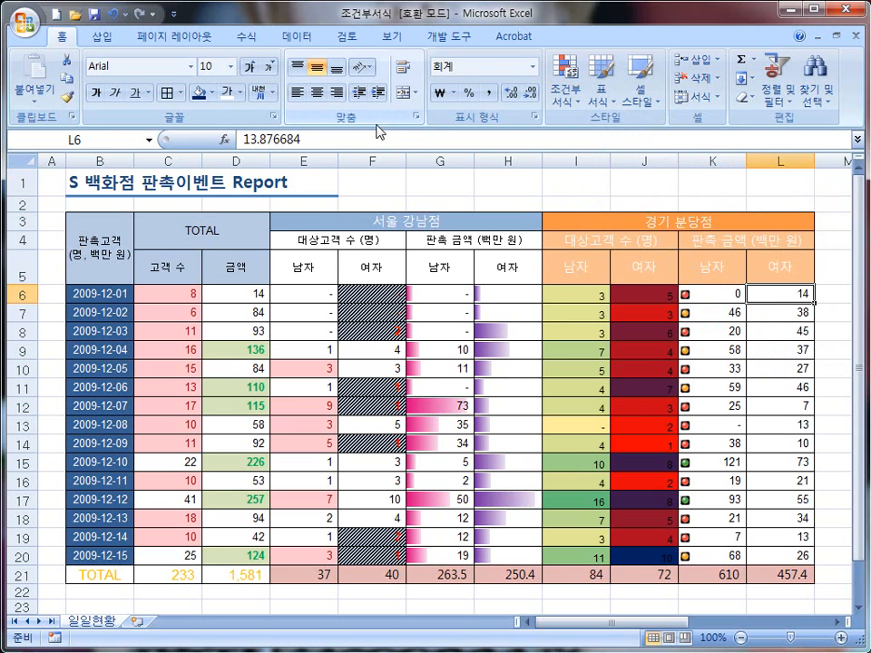
# Close the 조건부서식 workbook without saving and open the 인쇄하기 workbook from the Lesson13 folder.
pyautogui.click(853, 38)
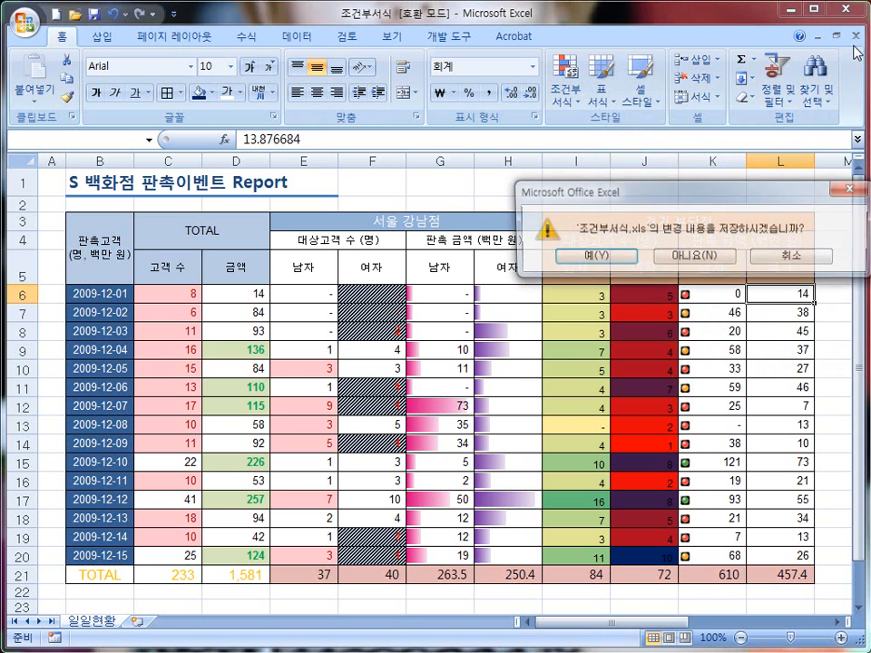
pyautogui.click(713, 260)
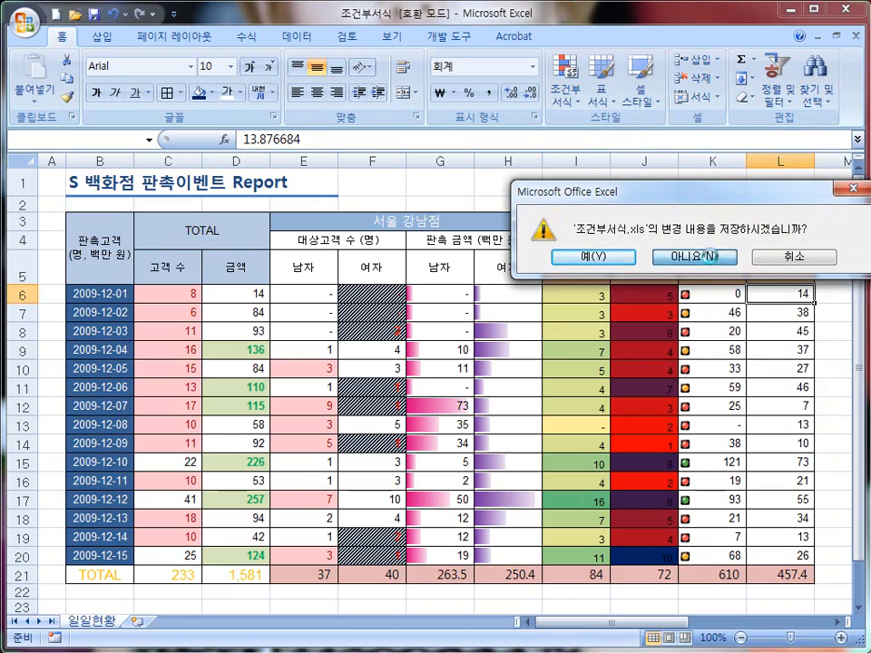
pyautogui.click(40, 28)
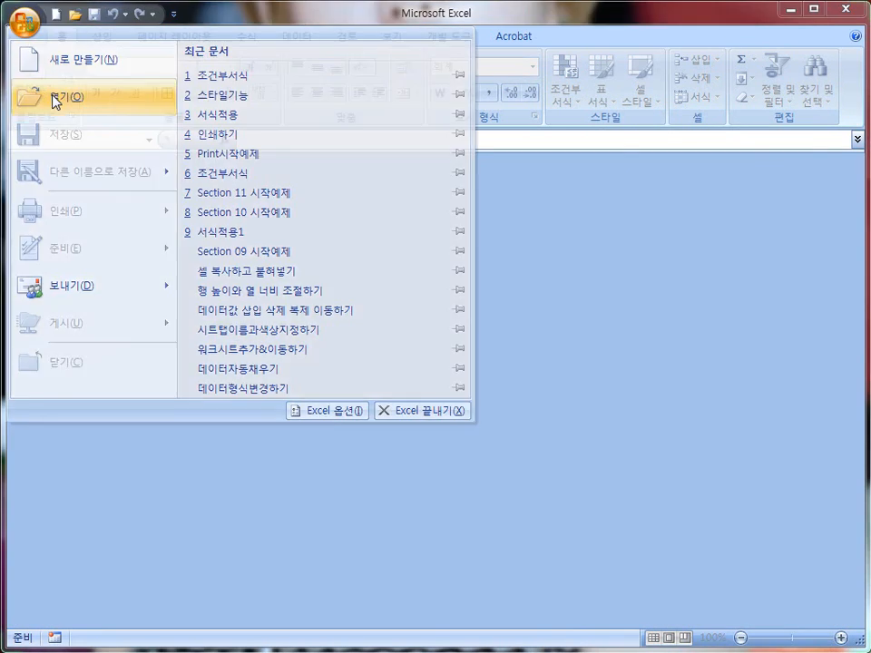
pyautogui.click(52, 95)
pyautogui.click(198, 153)
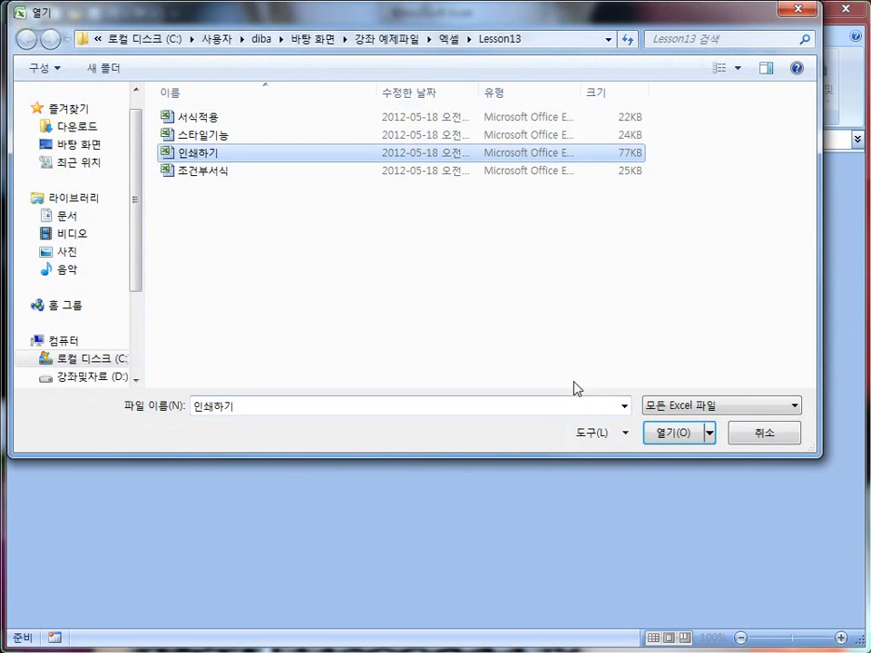
pyautogui.click(670, 433)
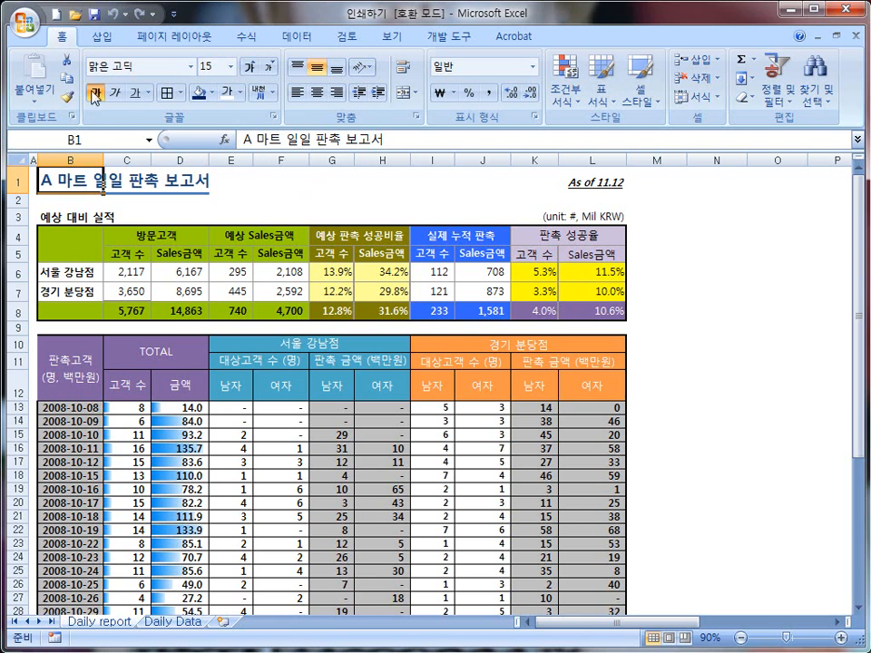
# Show the print preview (인쇄 미리 보기) of the Daily report sheet in the 인쇄하기 workbook.
pyautogui.click(28, 20)
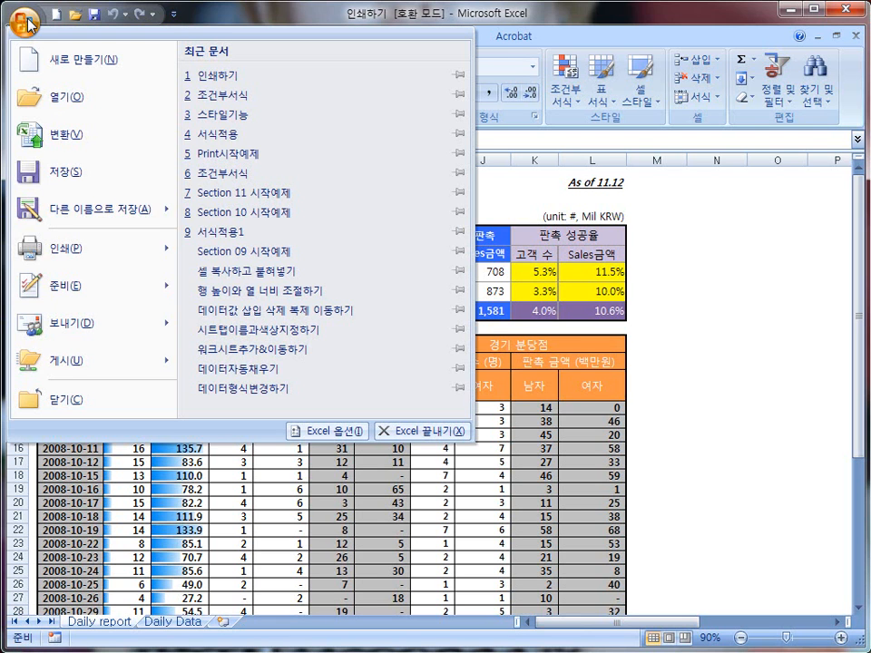
pyautogui.moveTo(89, 254)
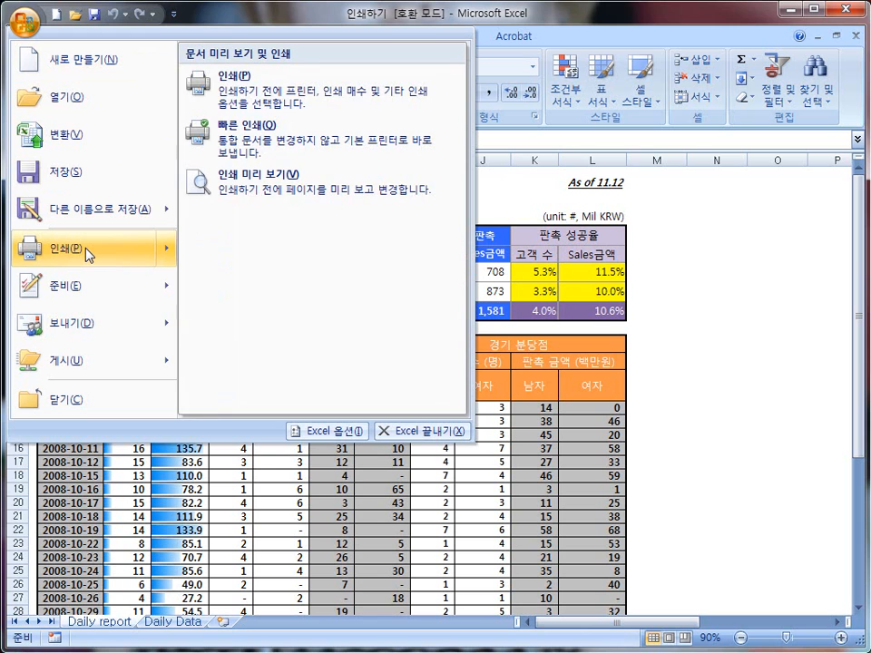
pyautogui.click(264, 193)
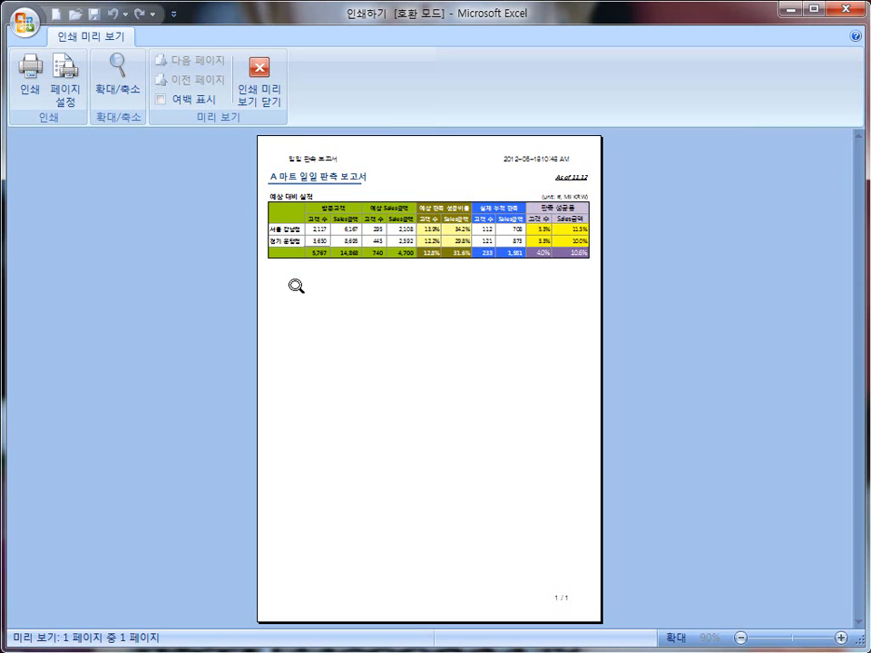
# Close the print preview and show the page layout settings of the Daily report sheet.
pyautogui.click(261, 101)
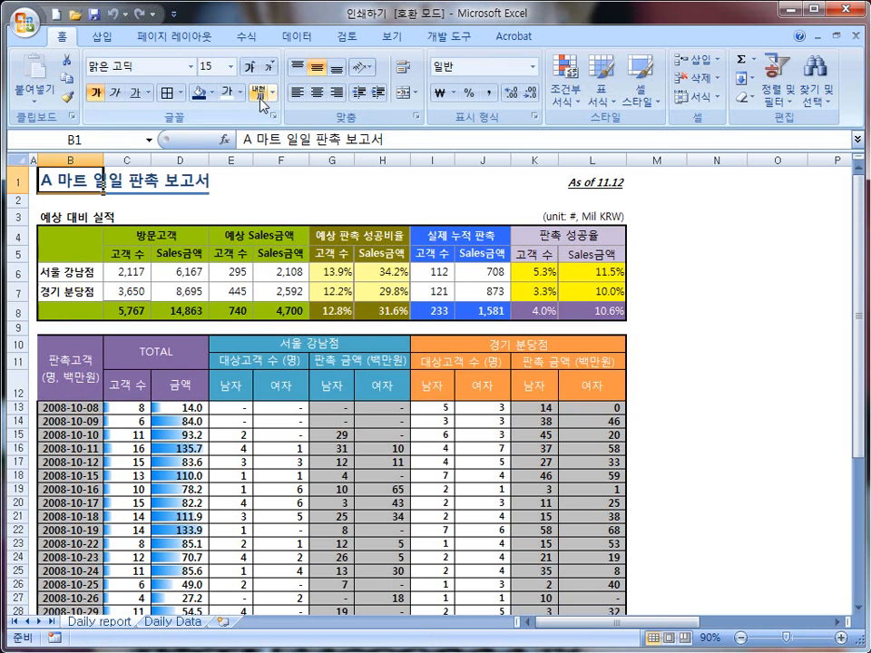
pyautogui.click(184, 40)
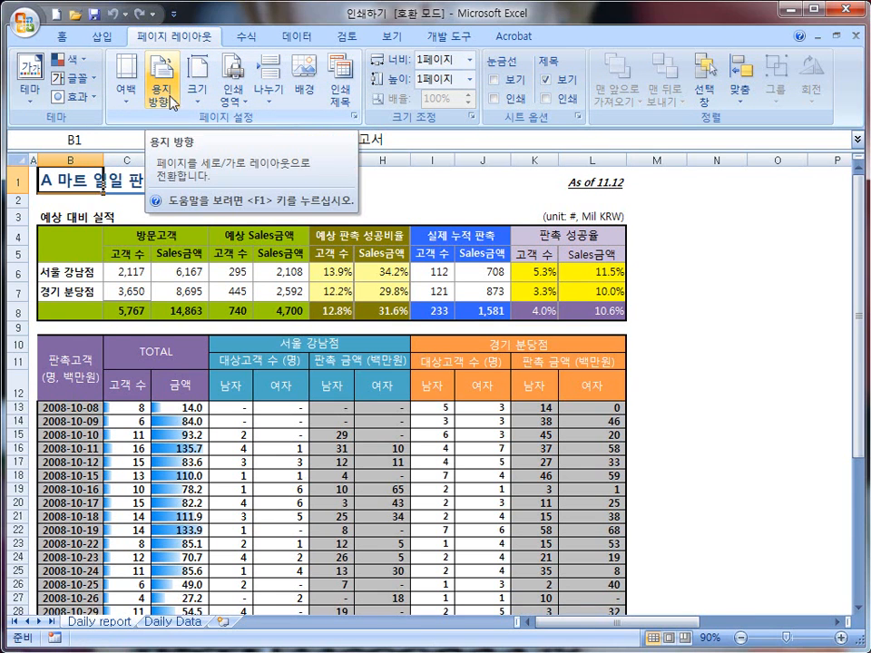
# Set the print area (인쇄 영역) to the single cell B1.
pyautogui.click(241, 101)
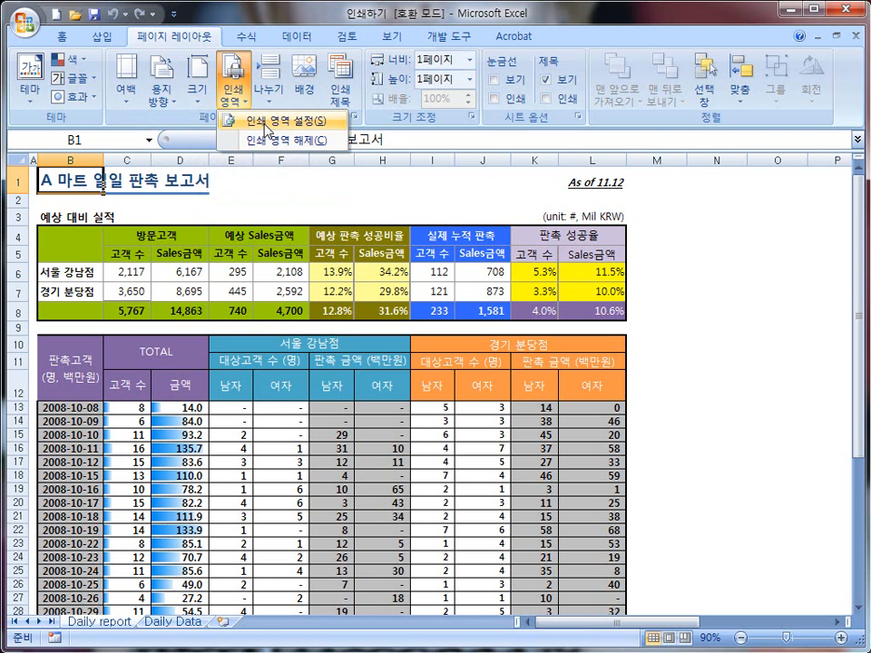
pyautogui.click(268, 125)
pyautogui.moveTo(531, 180); pyautogui.dragTo(398, 168)
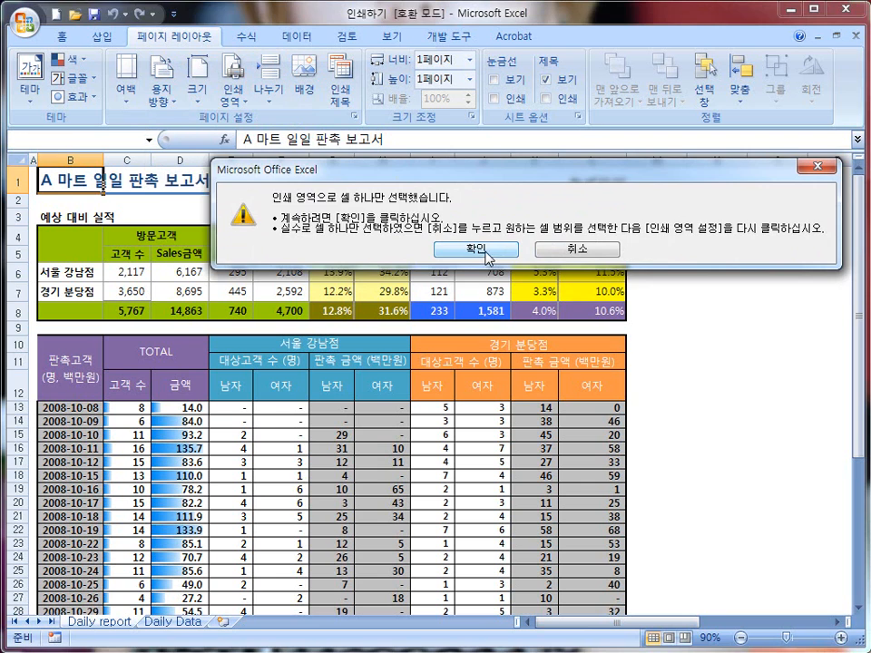
pyautogui.click(487, 255)
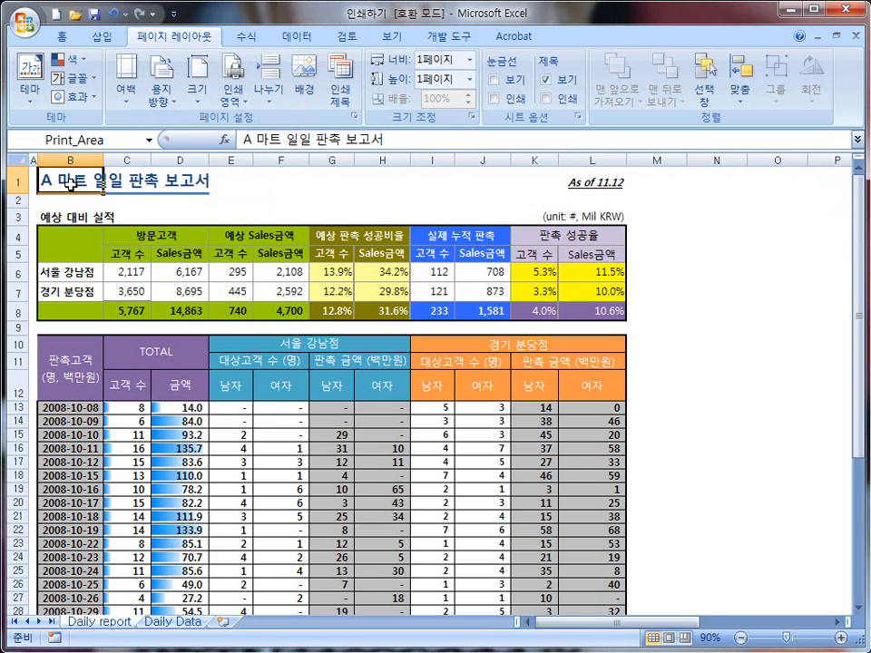
# Set B1:L48 of the Daily report sheet as the print area (인쇄 영역) and show its print preview.
pyautogui.moveTo(71, 184); pyautogui.dragTo(554, 585)
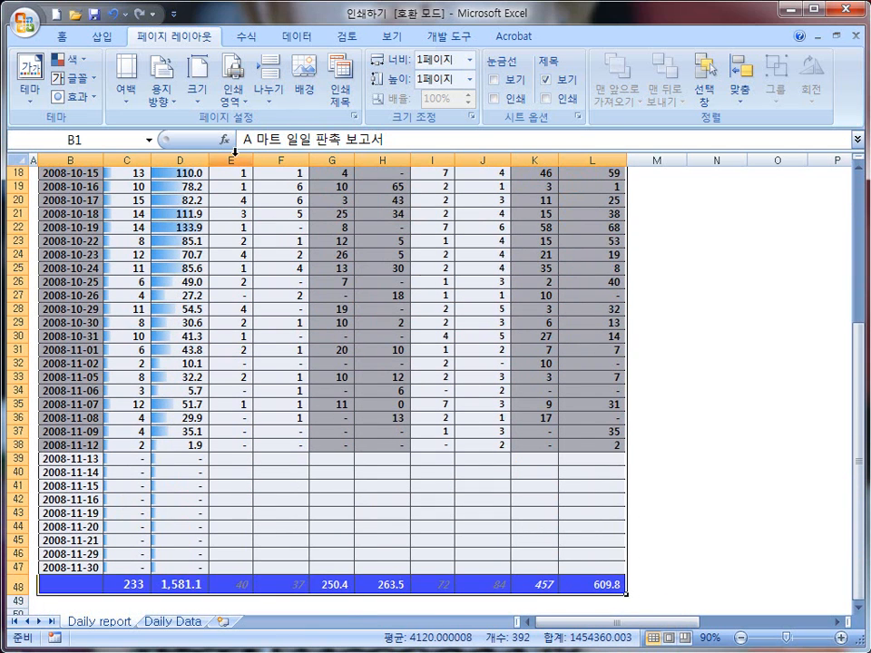
pyautogui.click(232, 94)
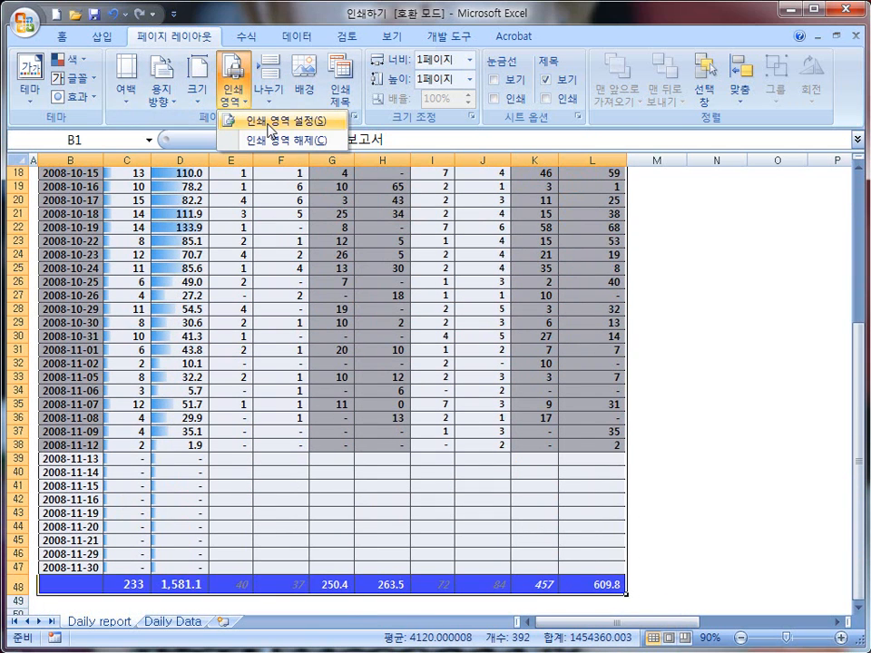
pyautogui.click(268, 122)
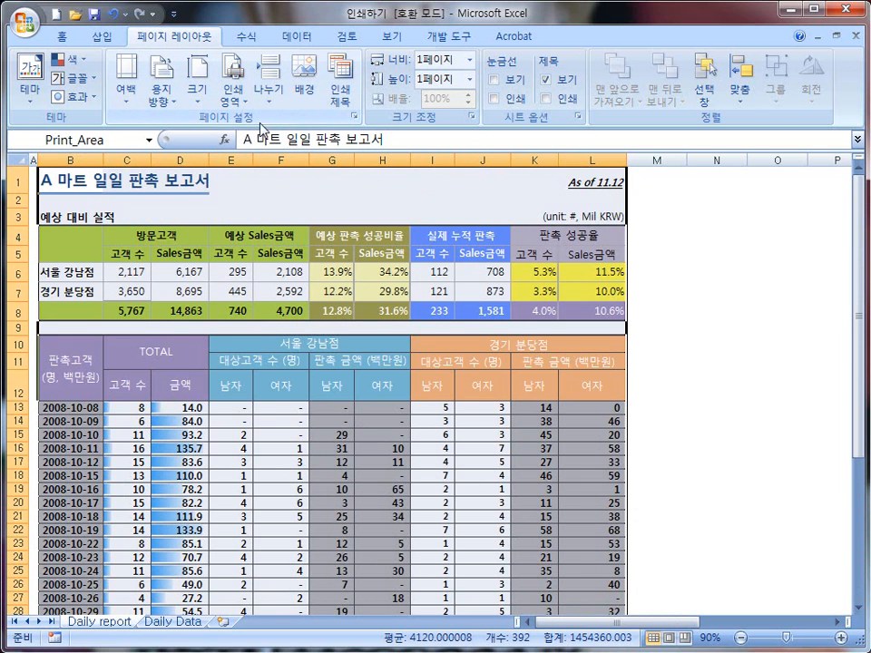
pyautogui.click(25, 24)
pyautogui.moveTo(118, 254)
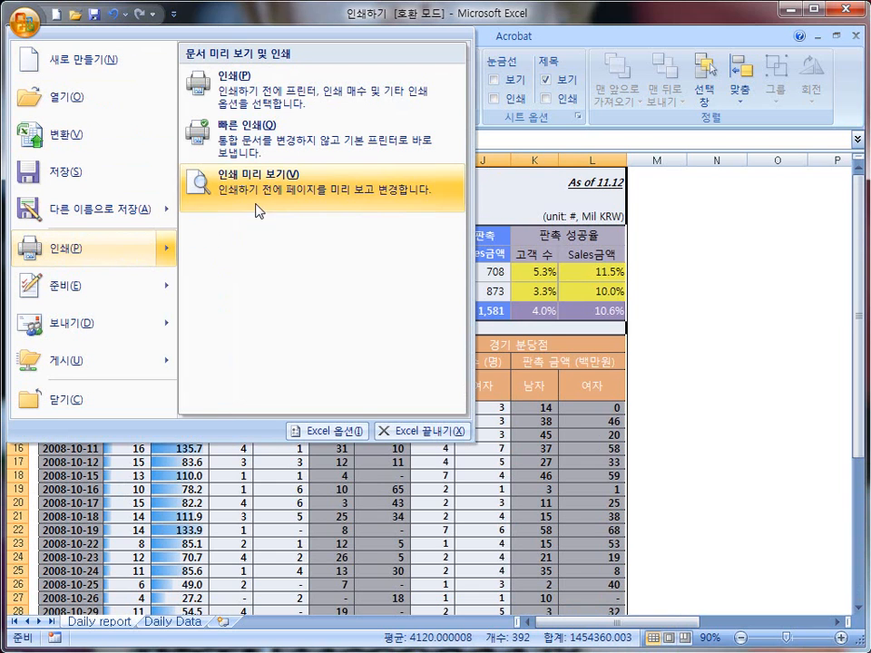
pyautogui.click(261, 192)
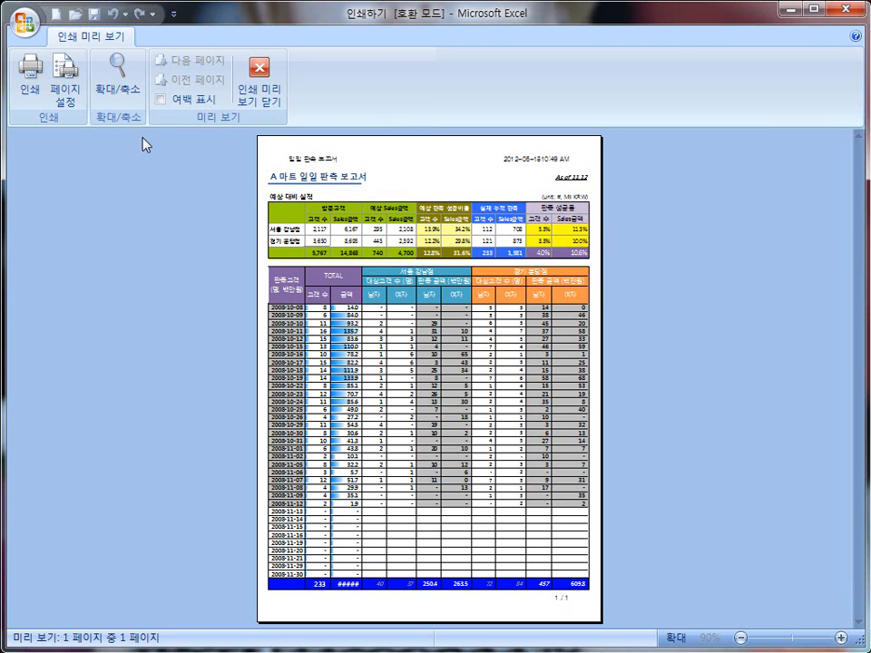
# Examine the scaling (배율) options 확대/축소 배율 and 자동 맞춤 and the page orientation in 페이지 설정.
pyautogui.click(56, 88)
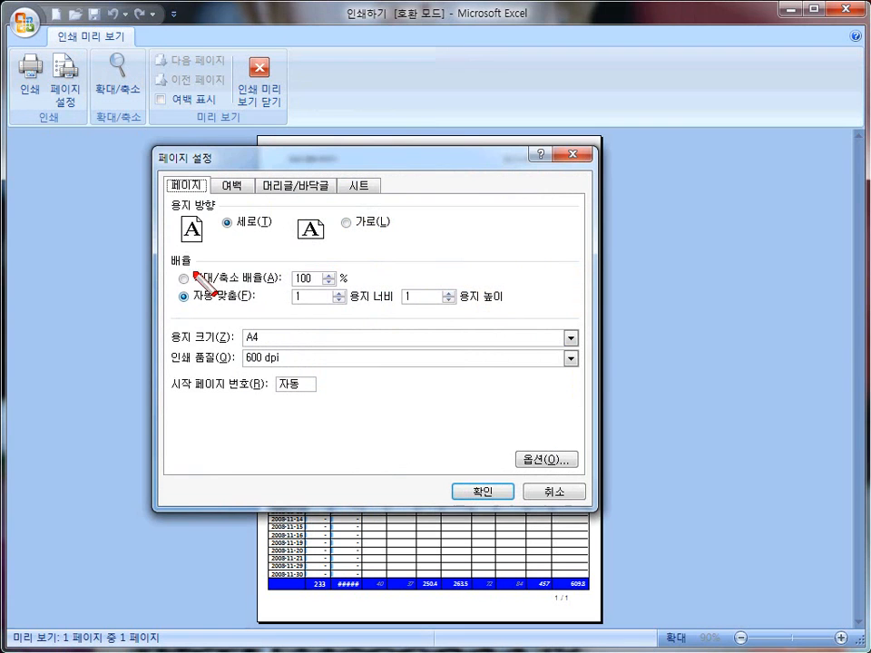
pyautogui.moveTo(178, 264); pyautogui.dragTo(298, 290)
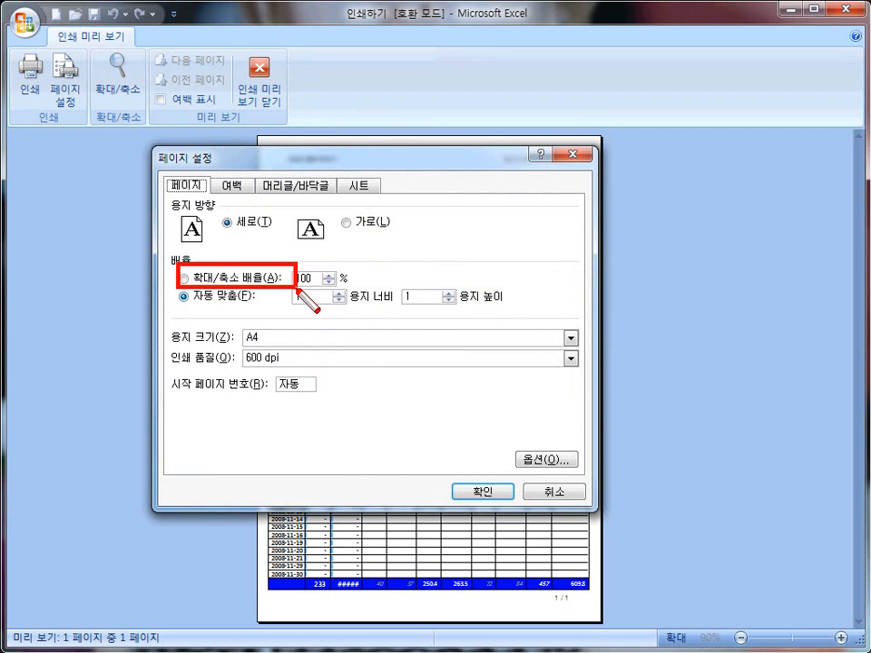
pyautogui.press('Escape')
pyautogui.hotkey('ctrl', 'shift', 'd')
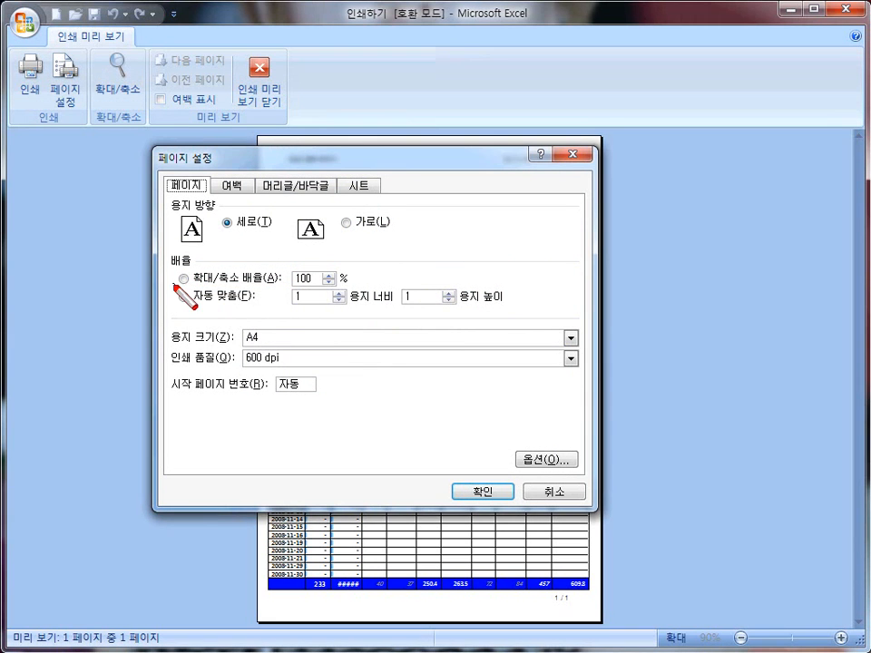
pyautogui.click(191, 296)
pyautogui.moveTo(172, 284); pyautogui.dragTo(256, 310)
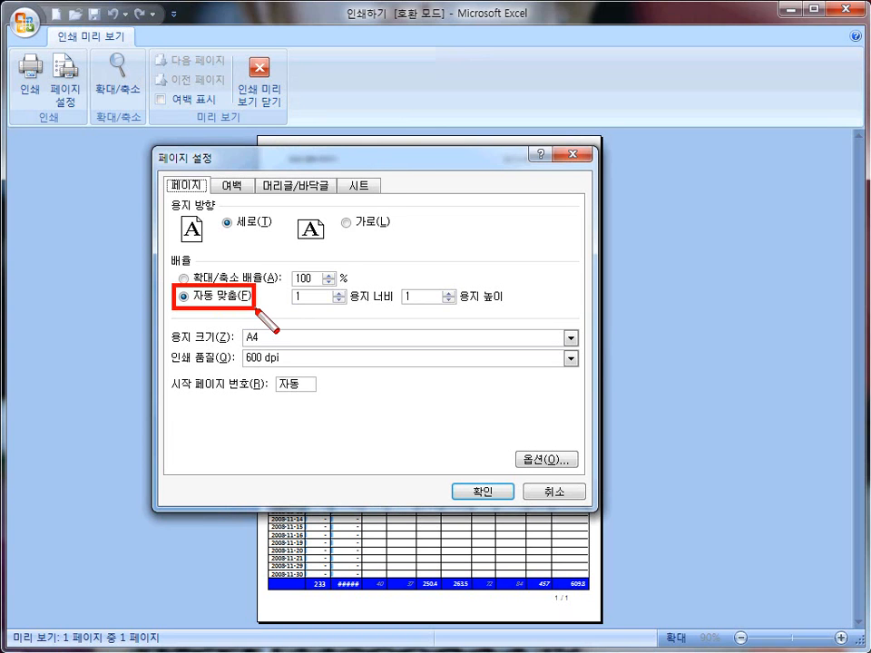
pyautogui.press('Escape')
pyautogui.hotkey('ctrl', 'shift', 'd')
pyautogui.moveTo(190, 198); pyautogui.dragTo(398, 251)
pyautogui.press('Escape')
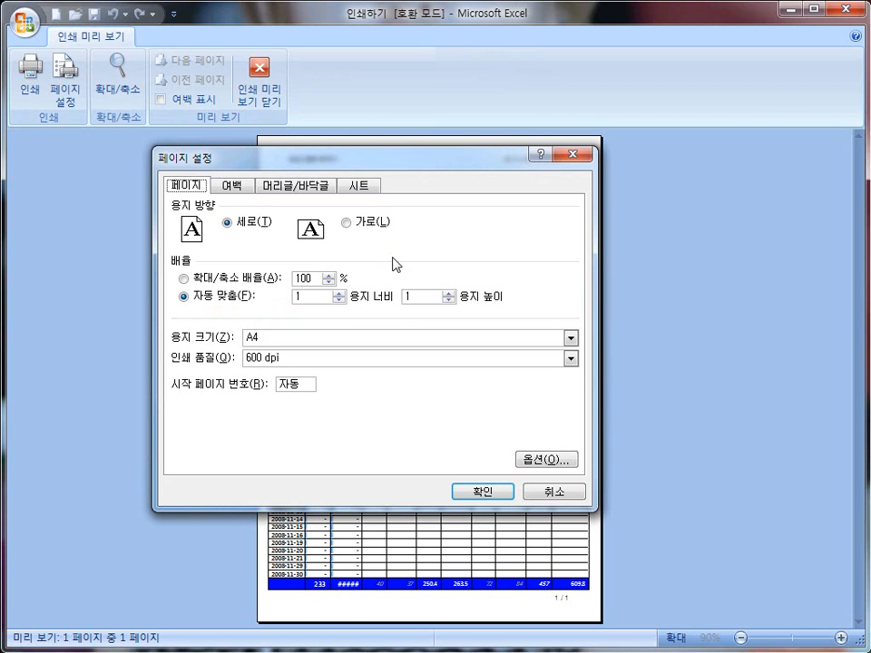
# Examine the page margins (여백) on all four sides and the header and footer distances in 페이지 설정.
pyautogui.click(233, 187)
pyautogui.hotkey('ctrl', 'shift', 'd')
pyautogui.moveTo(259, 256); pyautogui.dragTo(315, 324)
pyautogui.moveTo(418, 266); pyautogui.dragTo(491, 316)
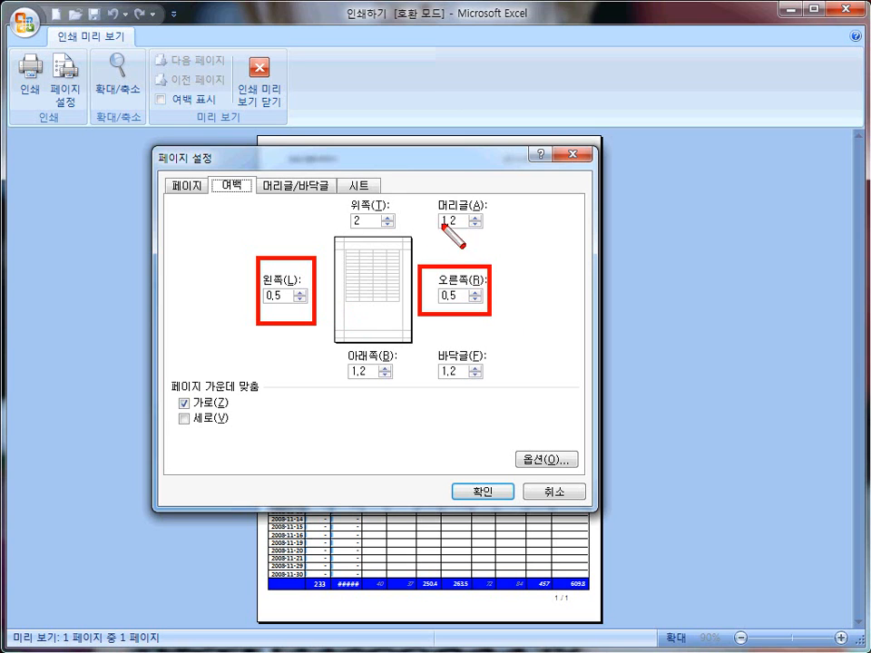
pyautogui.moveTo(333, 201); pyautogui.dragTo(394, 238)
pyautogui.moveTo(341, 351); pyautogui.dragTo(395, 388)
pyautogui.moveTo(430, 195); pyautogui.dragTo(492, 238)
pyautogui.moveTo(428, 342); pyautogui.dragTo(491, 394)
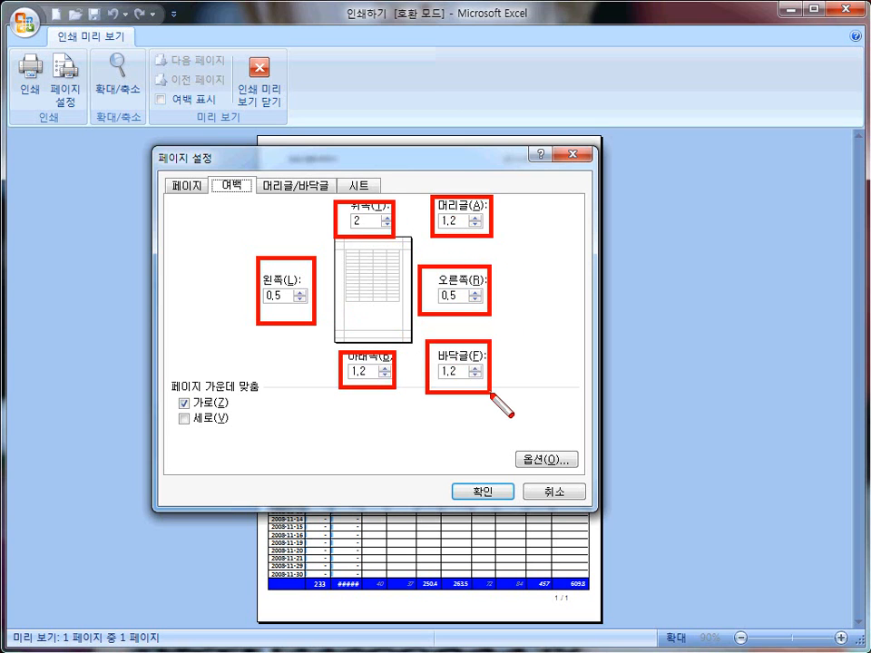
pyautogui.press('Escape')
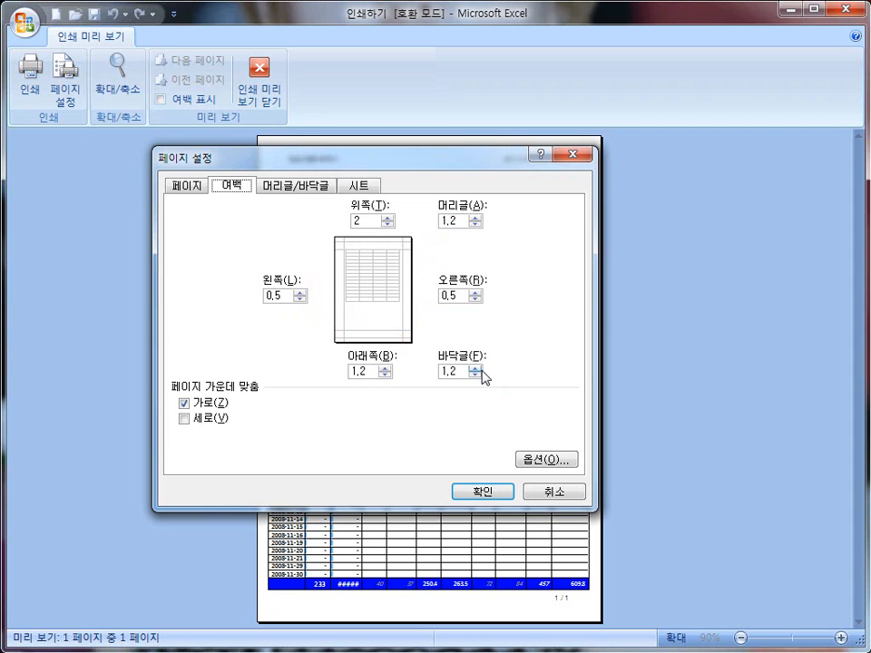
# Open the header (머리글) of the Daily report sheet for editing in 페이지 설정.
pyautogui.click(296, 186)
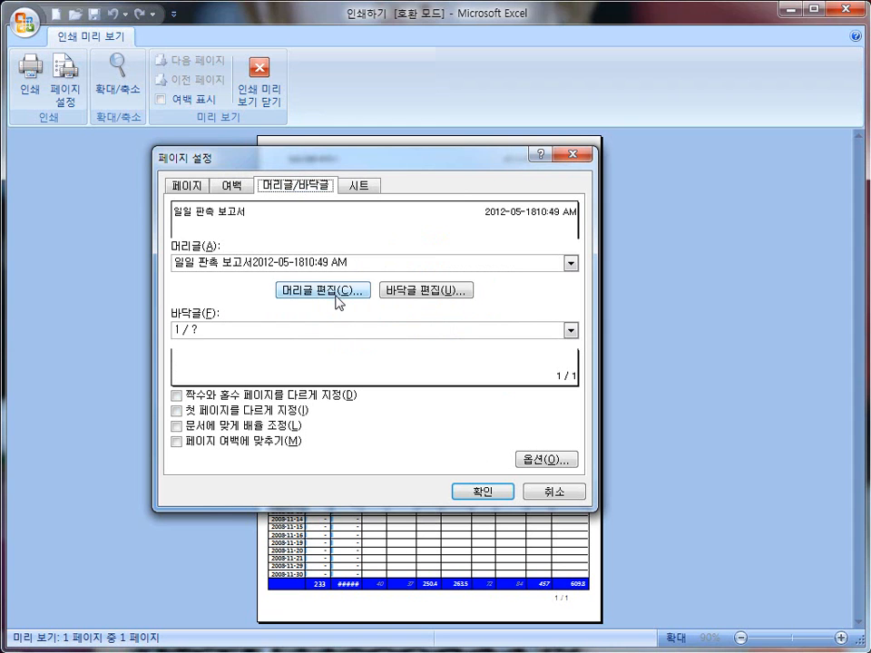
pyautogui.click(335, 291)
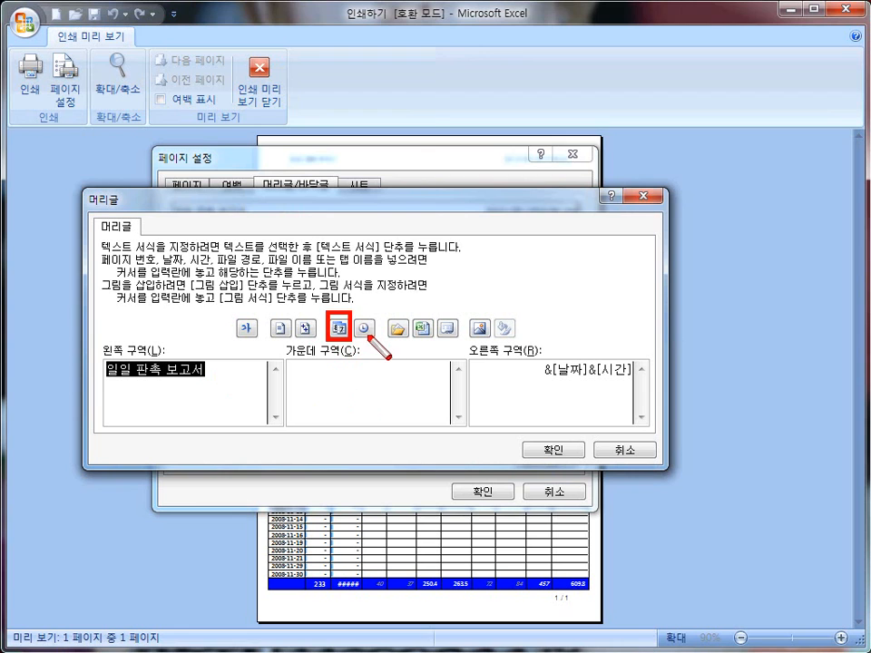
# Replace the text in the header's left section (왼쪽 구역) with the date and time codes &[날짜]&[시간].
pyautogui.click(339, 328)
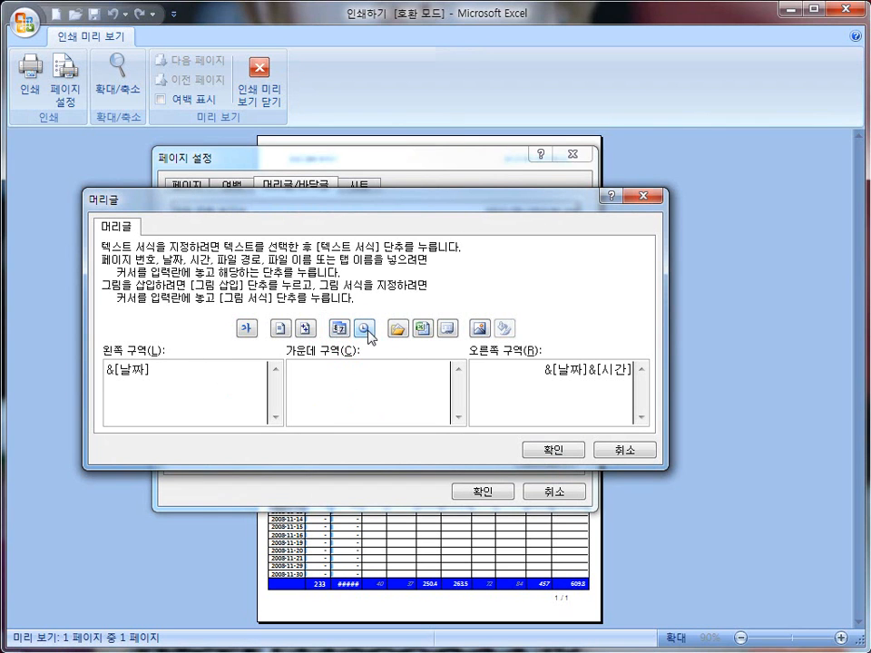
pyautogui.click(364, 330)
pyautogui.moveTo(210, 368); pyautogui.dragTo(89, 367)
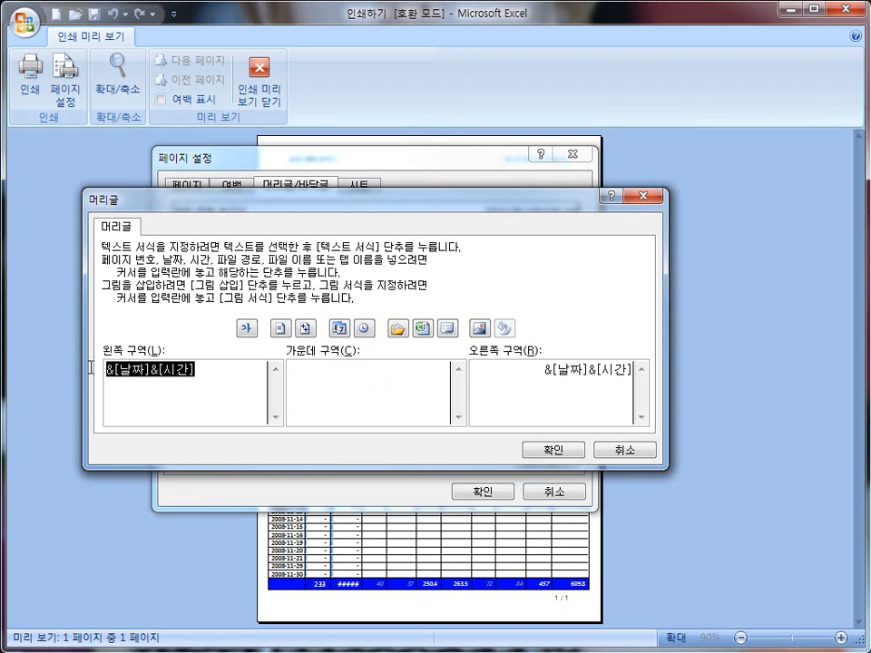
pyautogui.click(525, 406)
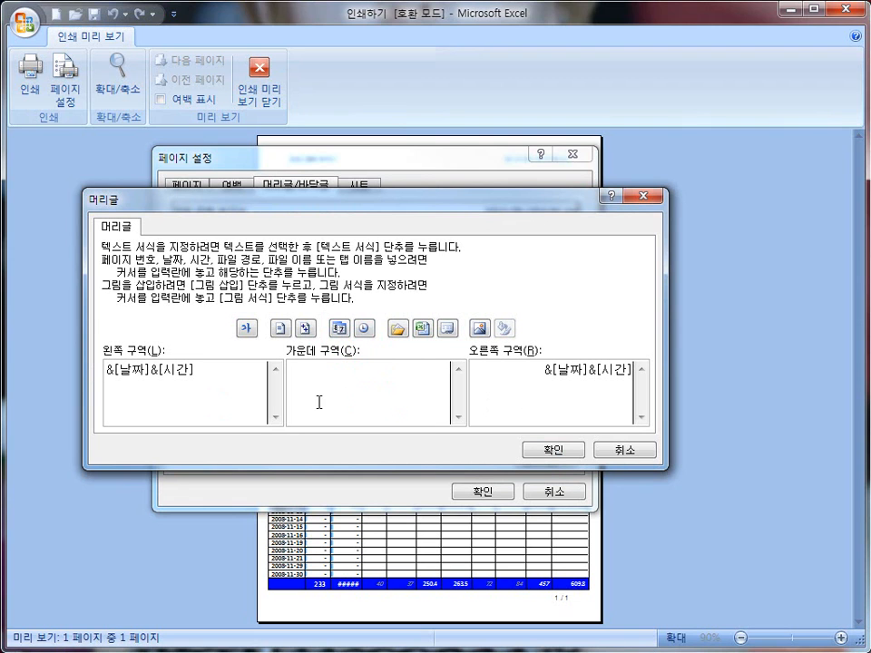
# Replace the content of the header's left section (왼쪽 구역) with the text 일일판촉 보고서.
pyautogui.moveTo(197, 369); pyautogui.dragTo(82, 367)
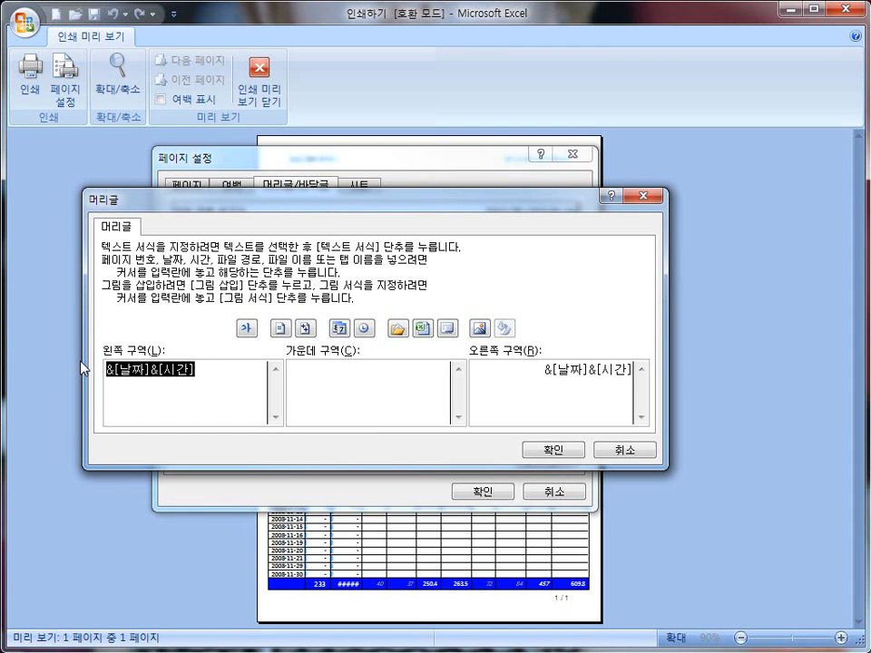
pyautogui.write('일이')
pyautogui.write('판촉 보고')
pyautogui.write('서')
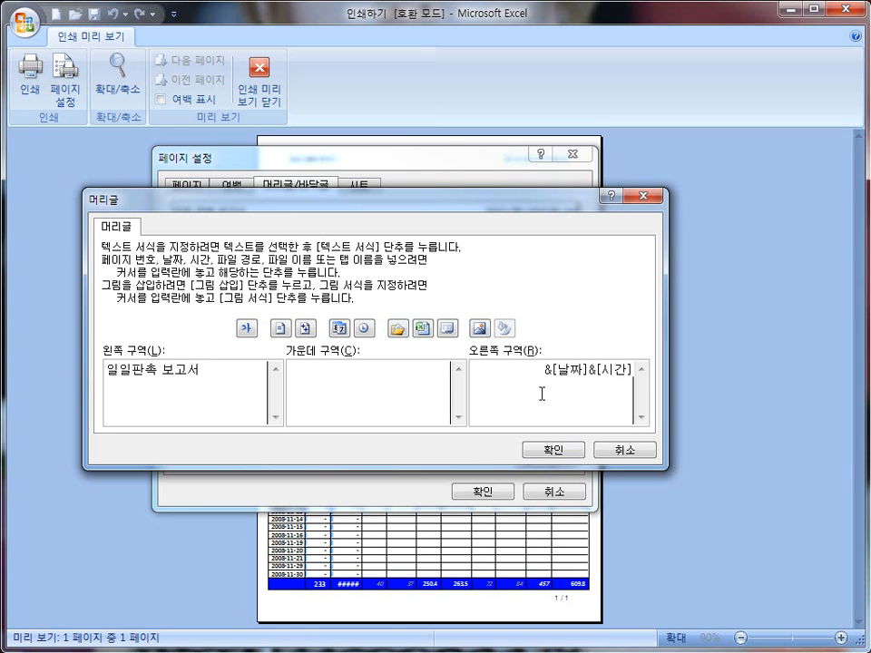
# Clear the date and time codes from the header's right section (오른쪽 구역).
pyautogui.moveTo(325, 312); pyautogui.dragTo(350, 342)
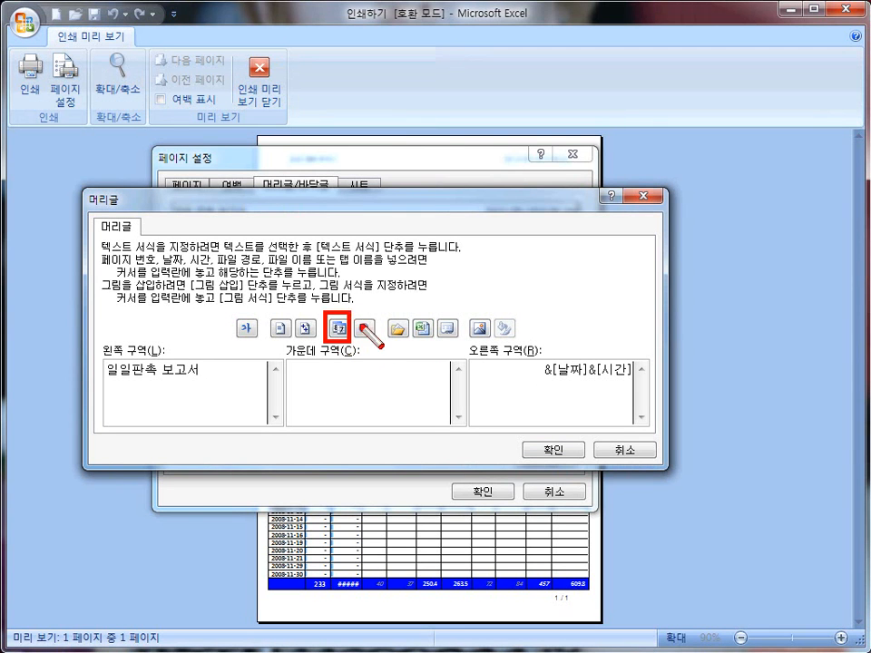
pyautogui.press('Escape')
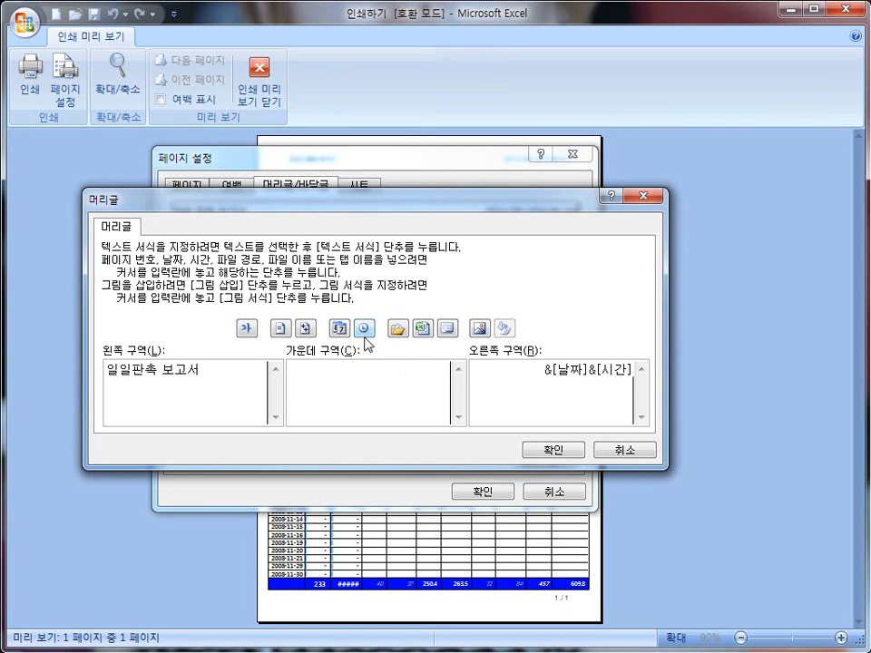
pyautogui.click(356, 332)
pyautogui.press('BackSpace')
pyautogui.press('BackSpace')
pyautogui.press('BackSpace')
pyautogui.press('BackSpace')
pyautogui.press('BackSpace')
pyautogui.press('BackSpace')
pyautogui.press('BackSpace')
pyautogui.press('BackSpace')
pyautogui.press('BackSpace')
pyautogui.press('BackSpace')
pyautogui.press('BackSpace')
pyautogui.press('BackSpace')
pyautogui.press('BackSpace')
pyautogui.press('BackSpace')
pyautogui.press('BackSpace')
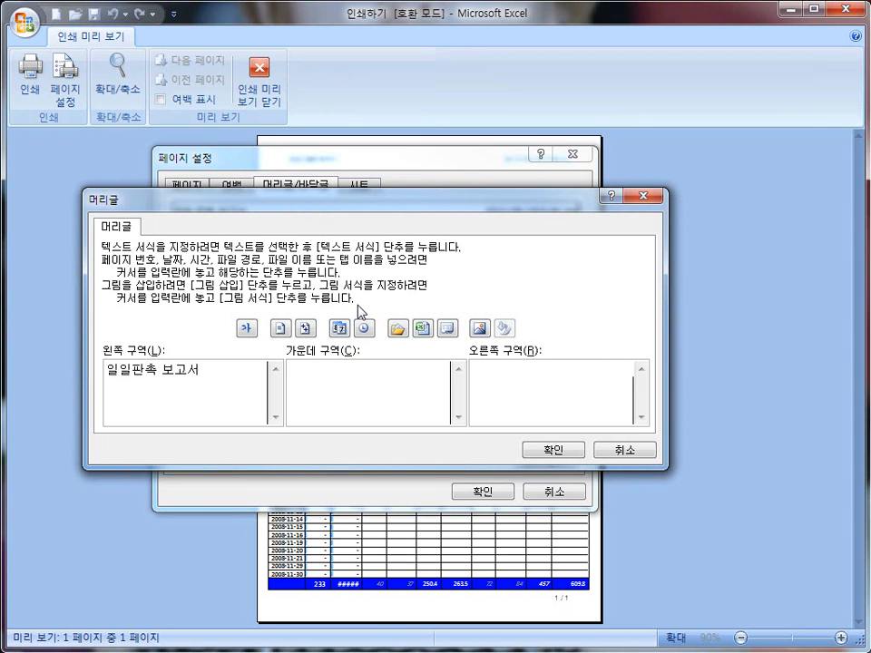
# Insert the codes &[날짜]&[시간] in the header's right section (오른쪽 구역) and apply the page setup.
pyautogui.click(339, 328)
pyautogui.click(363, 328)
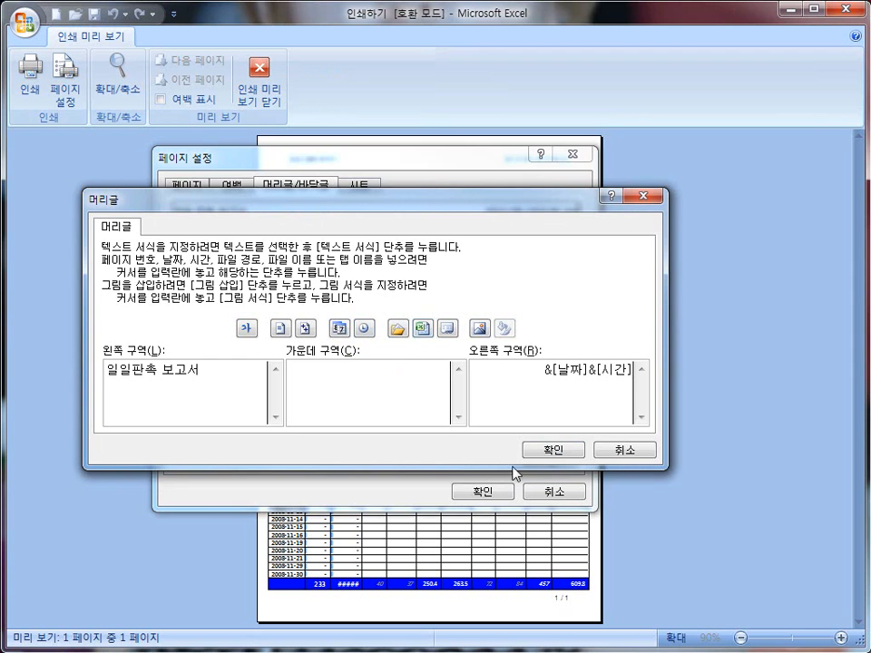
pyautogui.click(553, 450)
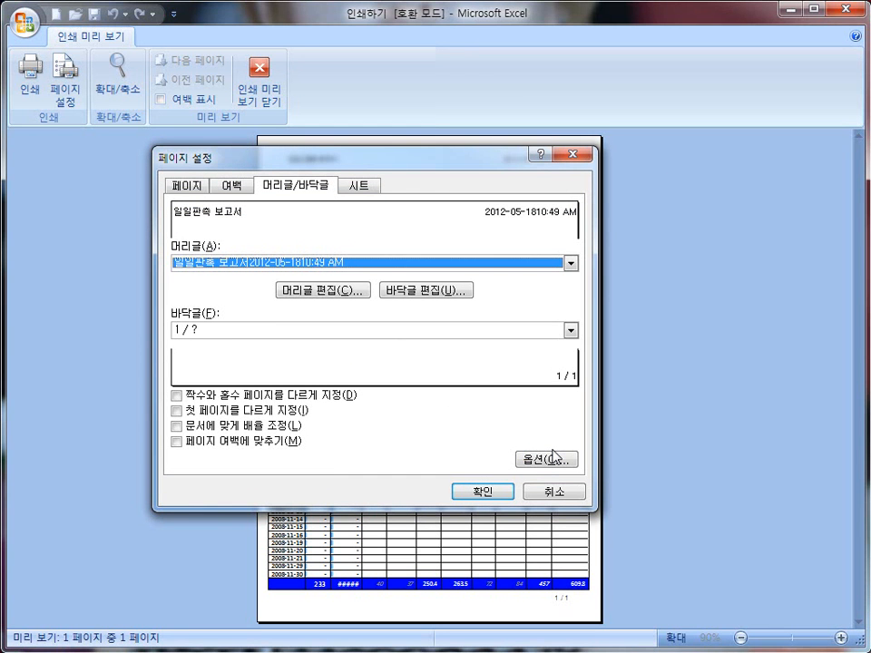
pyautogui.click(498, 492)
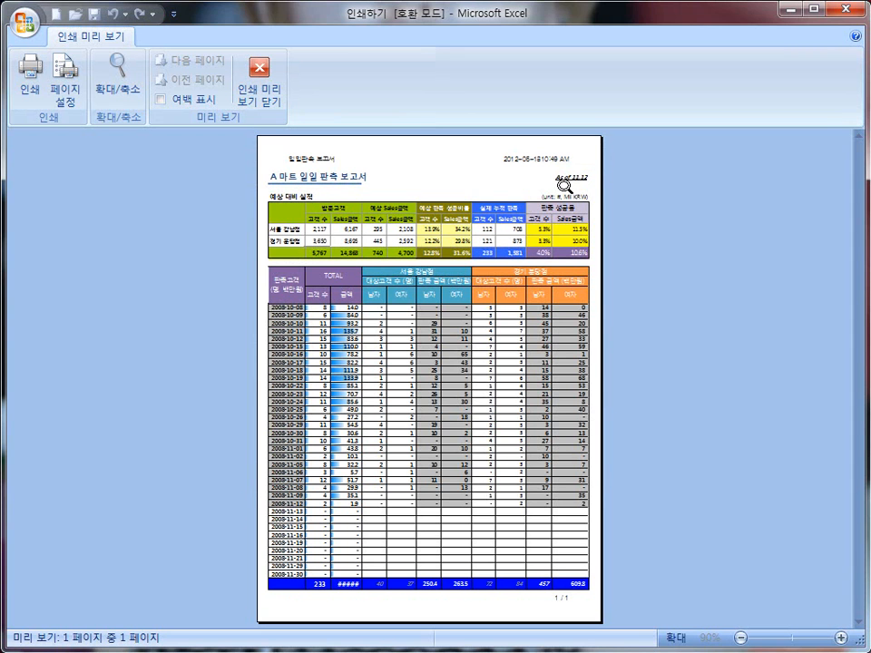
# Replace the footer's (바닥글) right section with the codes &[페이지 번호]&[전체 페이지 수] and apply the page setup.
pyautogui.click(66, 88)
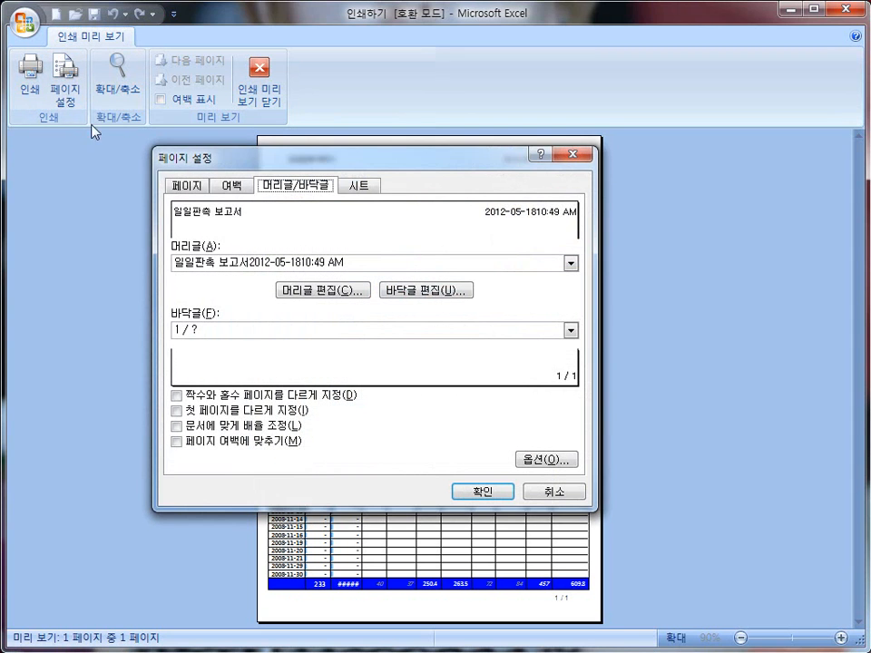
pyautogui.click(413, 292)
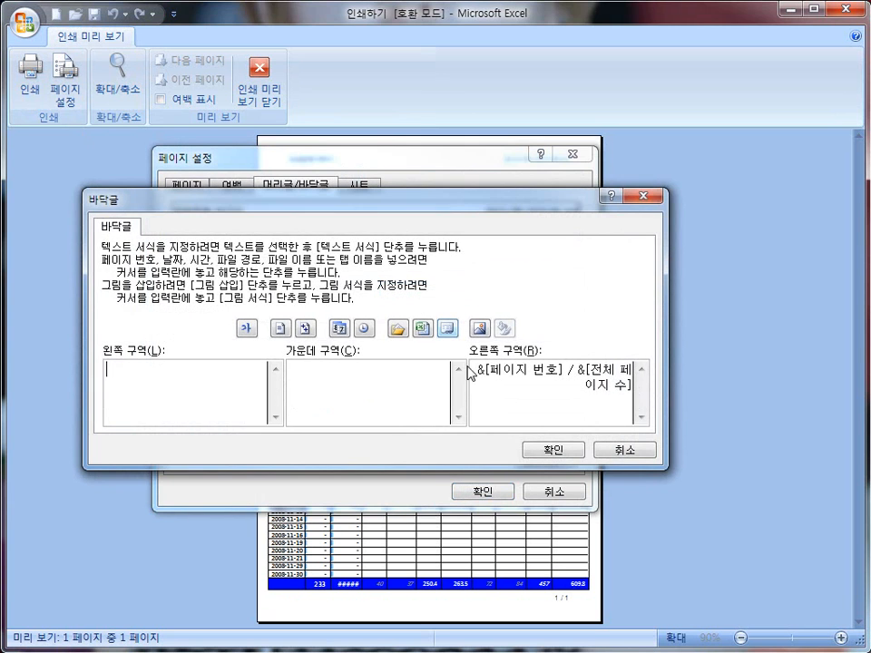
pyautogui.moveTo(481, 371); pyautogui.dragTo(626, 387)
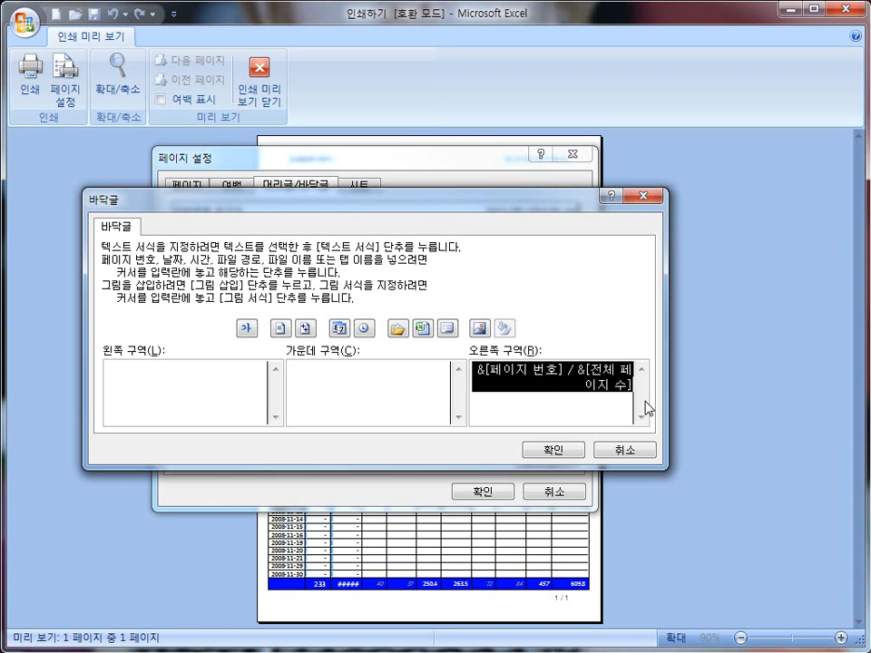
pyautogui.press('Delete')
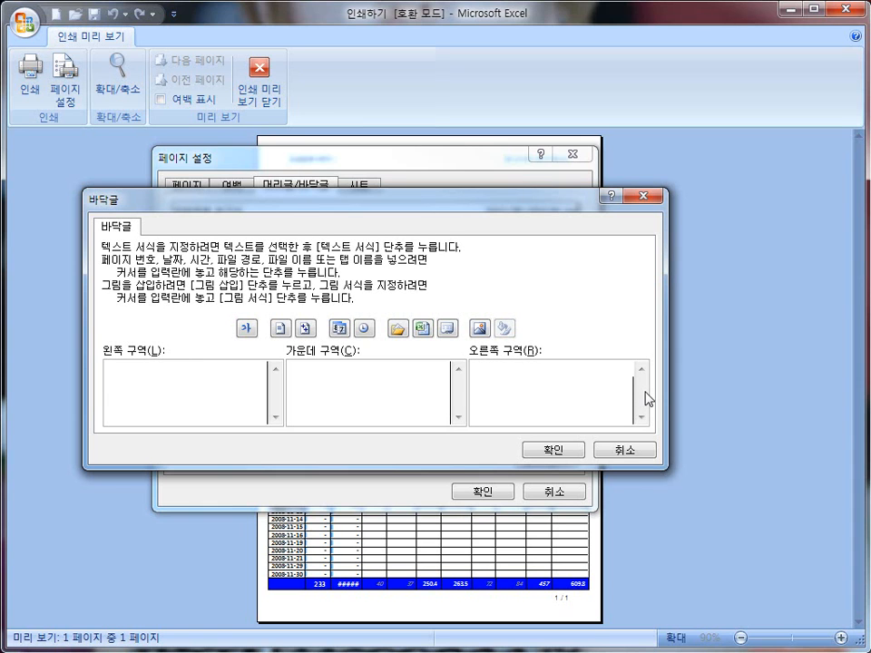
pyautogui.click(284, 331)
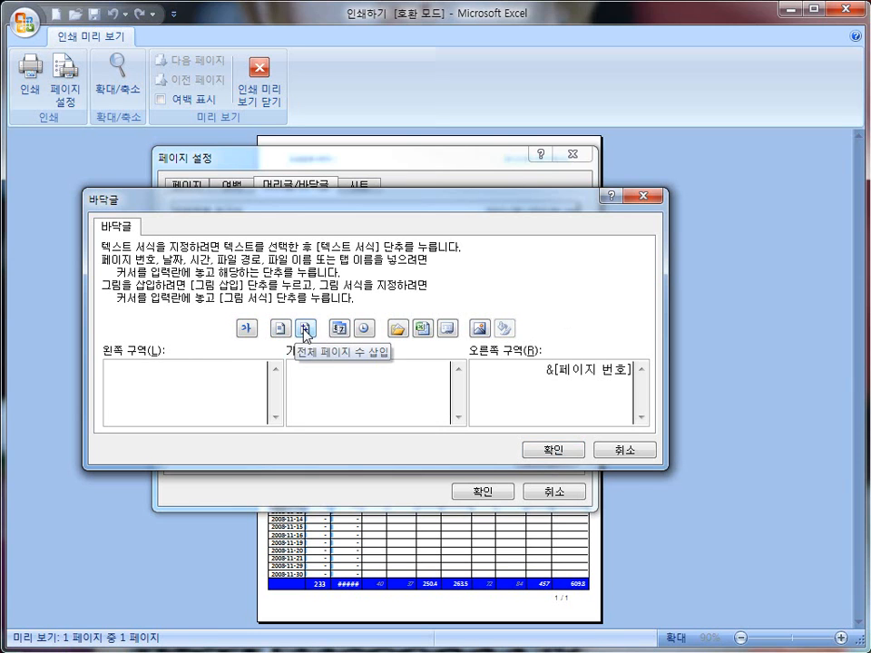
pyautogui.click(305, 332)
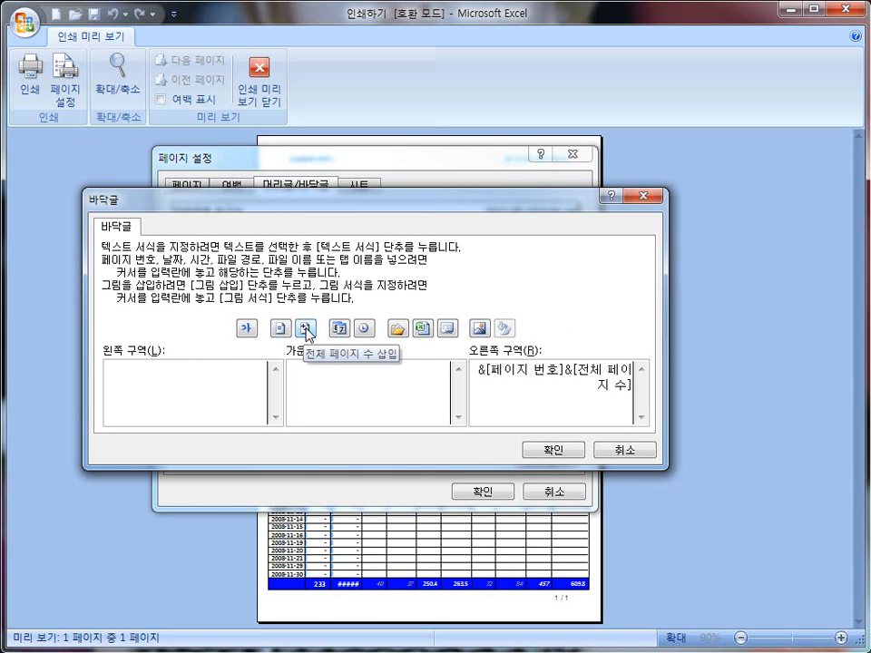
pyautogui.click(553, 452)
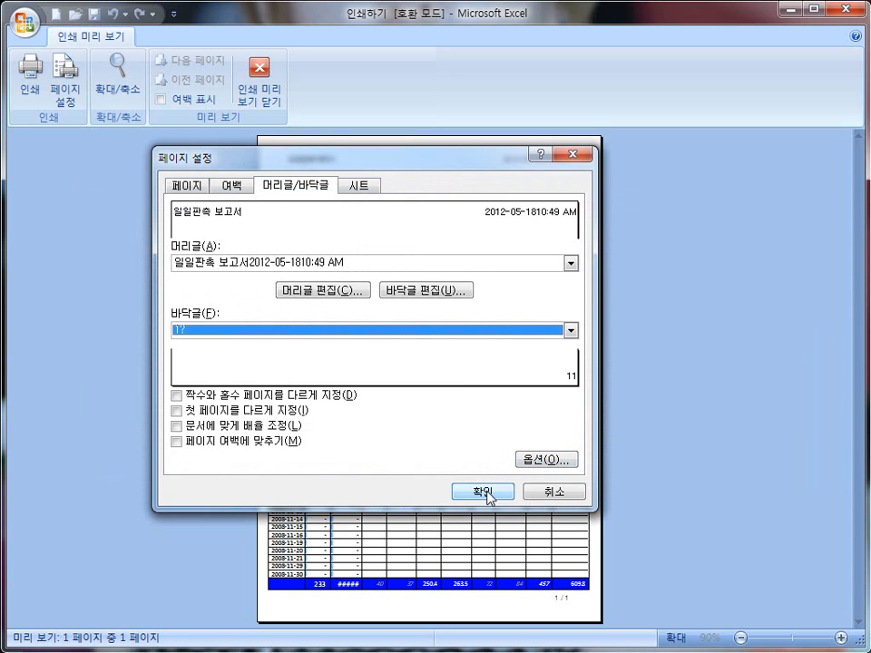
pyautogui.click(499, 490)
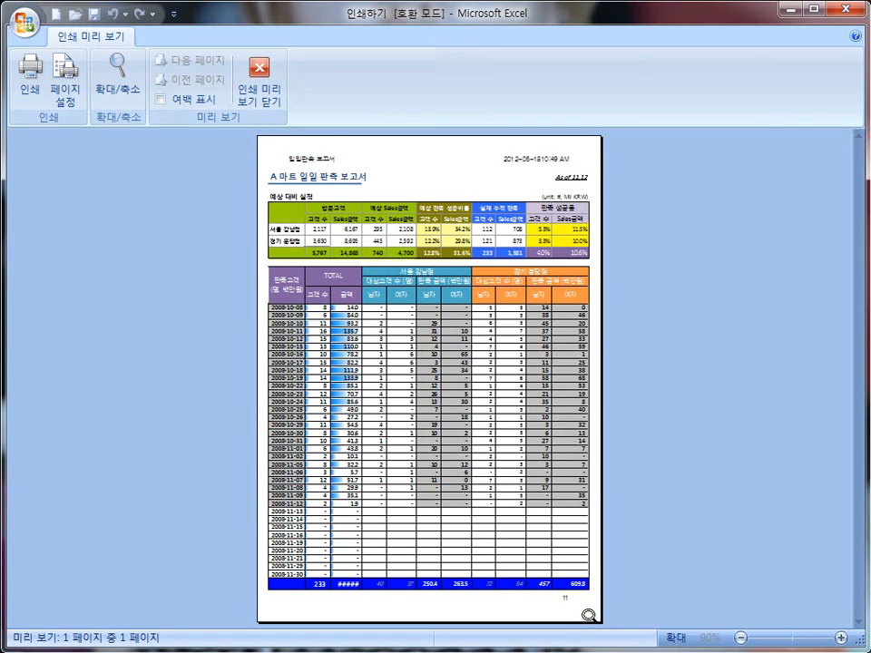